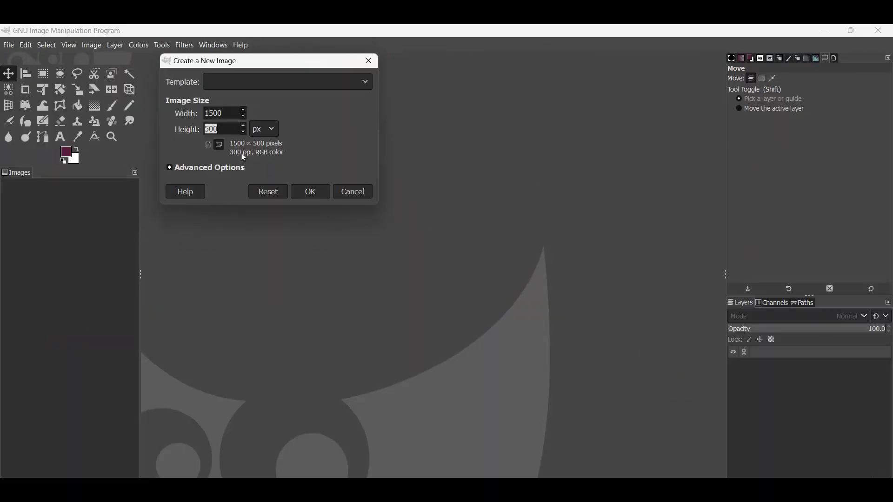
Step: Create the new 1500 × 500 px image with its fill set to Transparency
{"action": "left_click", "coordinate": [170, 169]}
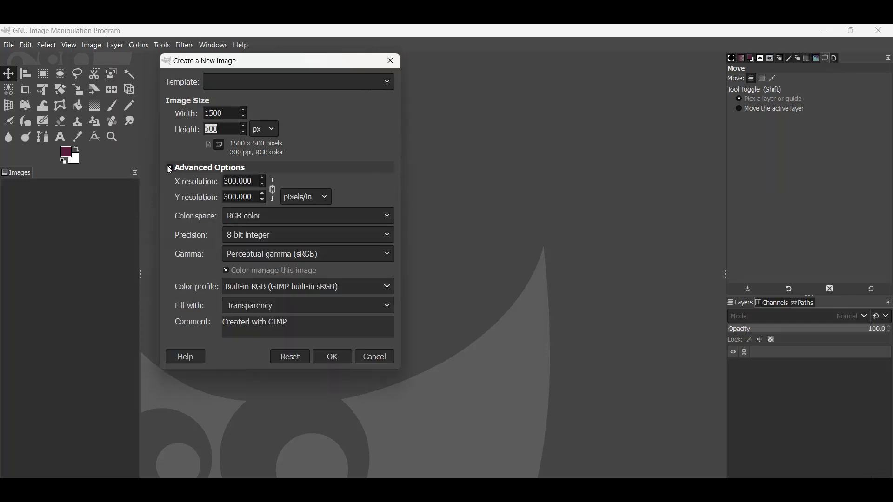
{"action": "left_click", "coordinate": [388, 307]}
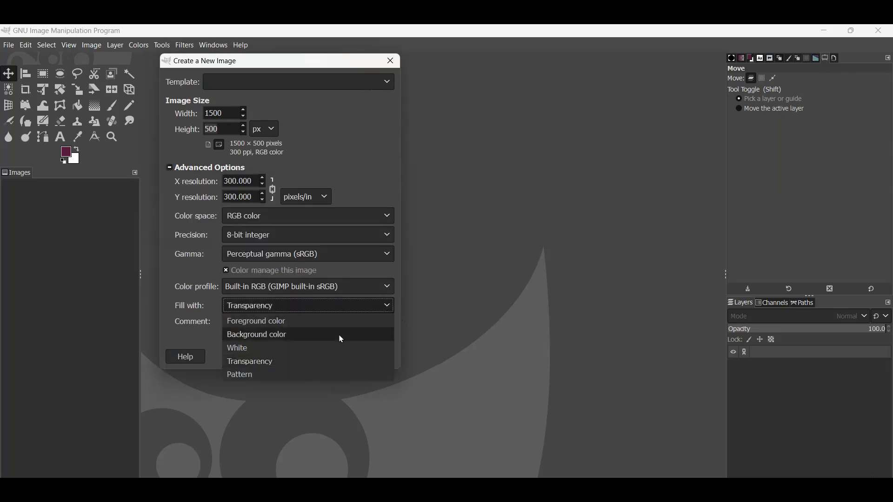
{"action": "left_click", "coordinate": [285, 366]}
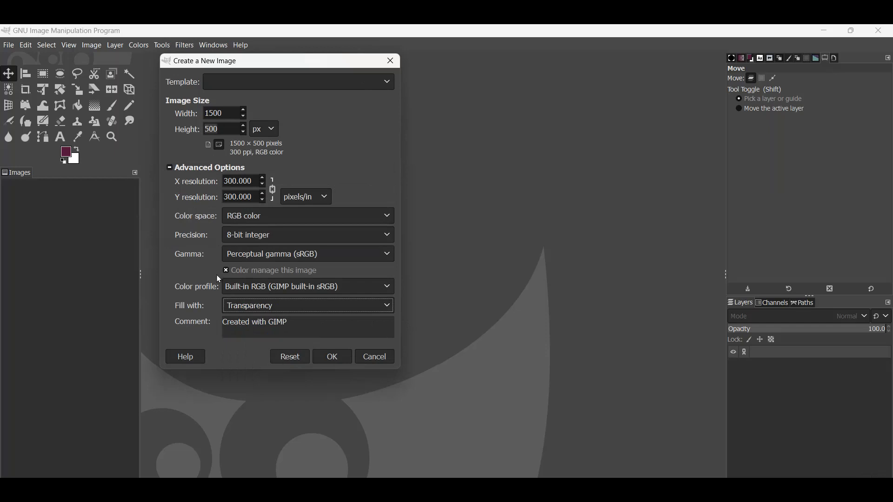
{"action": "left_click", "coordinate": [333, 359]}
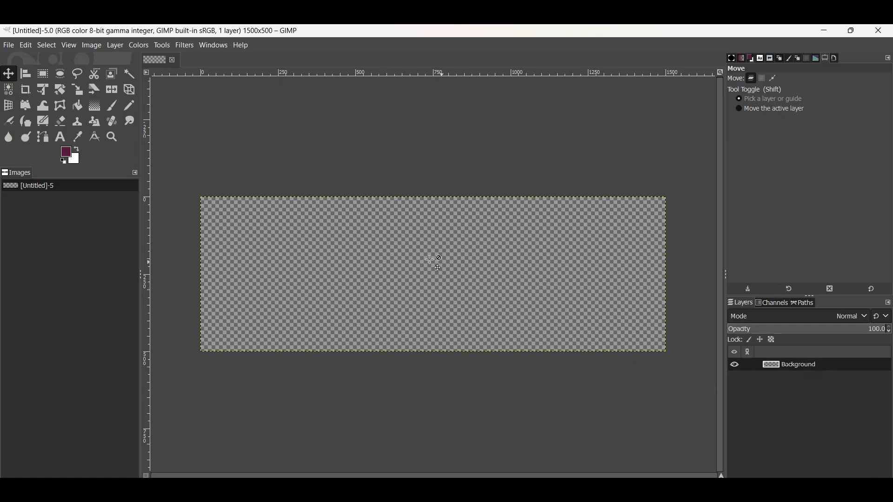
Step: Reset the default colors and swap them to get a white foreground and black background
{"action": "left_click", "coordinate": [64, 161]}
{"action": "left_click", "coordinate": [79, 151]}
Step: Open DP-romance-banner.jpg from the Desktop folder as a separate image
{"action": "left_click", "coordinate": [8, 46]}
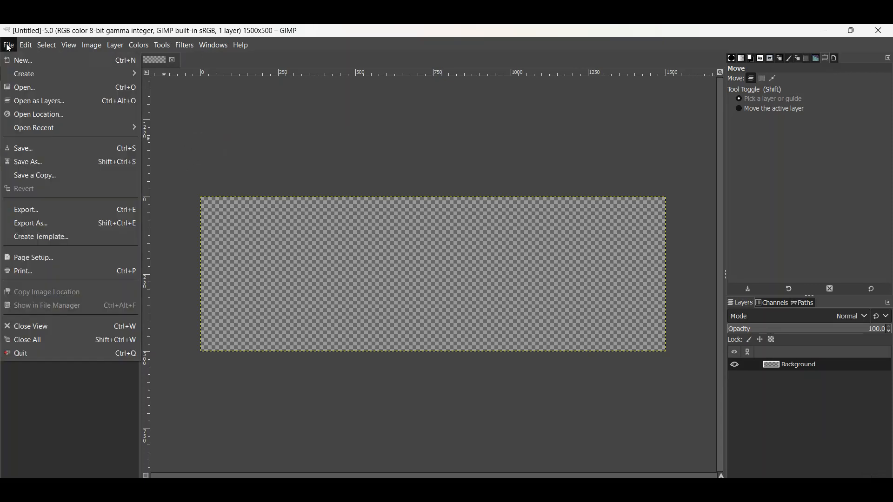
{"action": "left_click", "coordinate": [12, 88]}
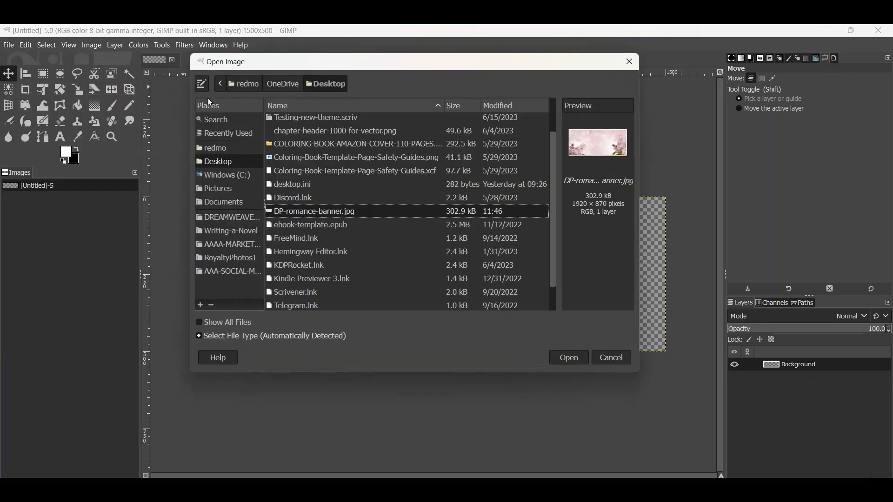
{"action": "left_click", "coordinate": [568, 358]}
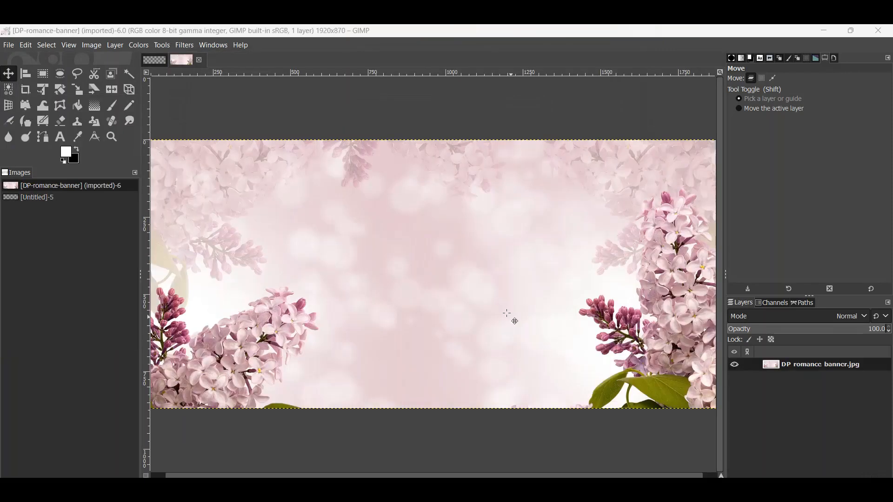
{"action": "scroll", "coordinate": [498, 302], "scroll_direction": "down", "scroll_amount": 1}
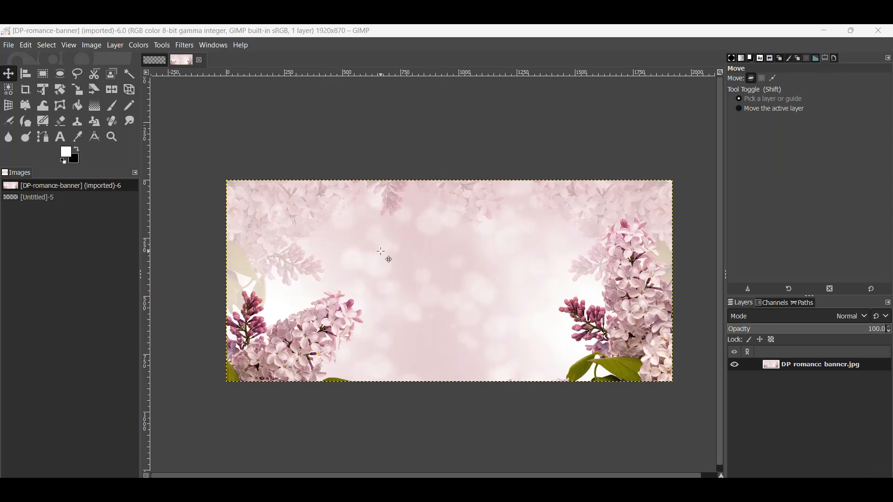
Step: Add DP-romance-banner.jpg as a new layer in the untitled 1500 × 500 px image
{"action": "left_click", "coordinate": [153, 59]}
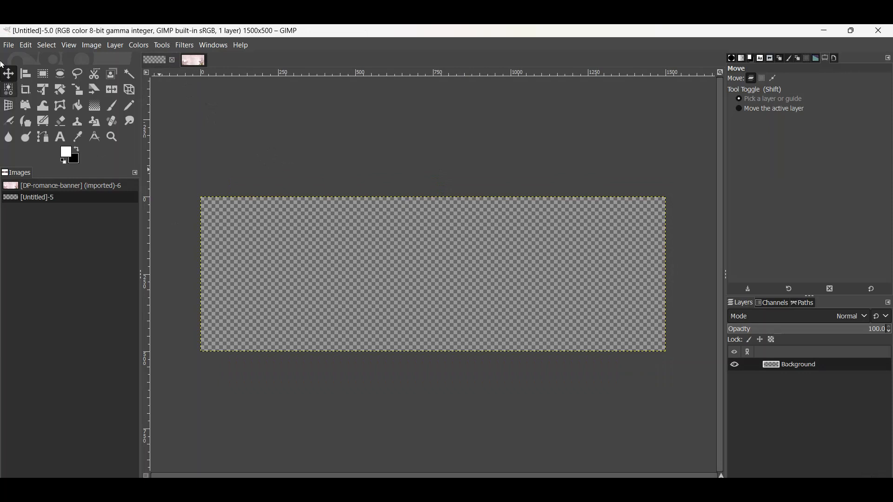
{"action": "left_click", "coordinate": [10, 46]}
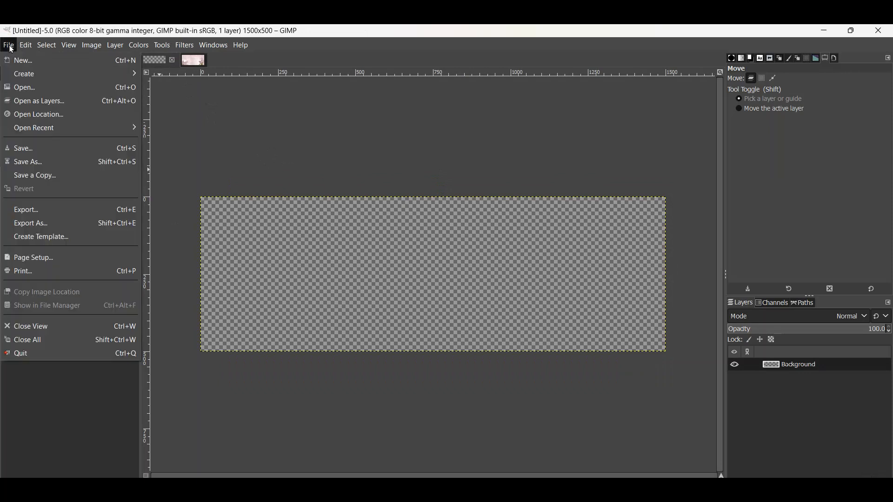
{"action": "left_click", "coordinate": [32, 101]}
{"action": "left_click", "coordinate": [577, 365]}
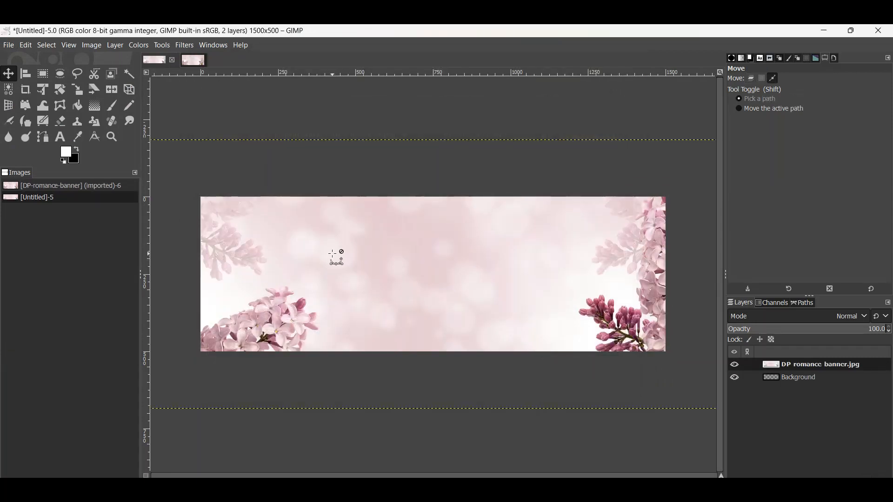
{"action": "scroll", "coordinate": [336, 256], "scroll_direction": "down", "scroll_amount": 1}
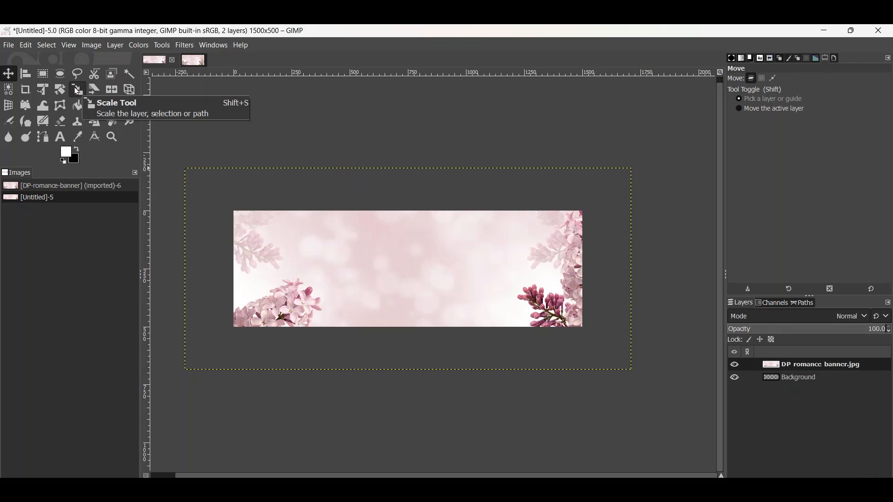
Step: Scale the banner layer down proportionally around its center to about 1094 × 496 px, fitting the canvas height
{"action": "left_click", "coordinate": [77, 91]}
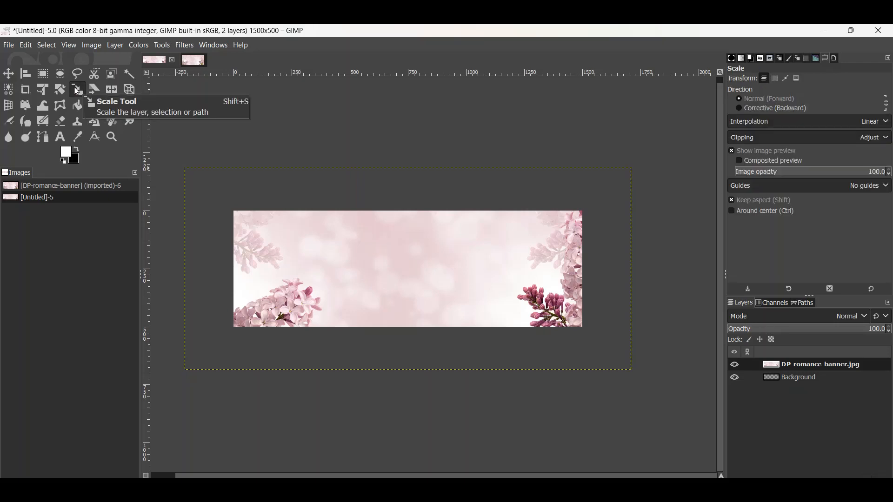
{"action": "left_click", "coordinate": [567, 171]}
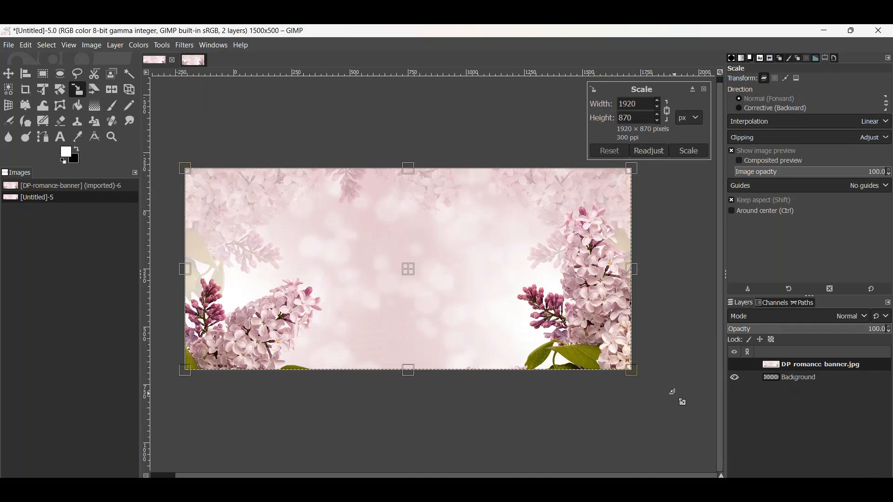
{"action": "key", "text": "ctrl"}
{"action": "left_click_drag", "start_coordinate": [634, 372], "coordinate": [469, 227]}
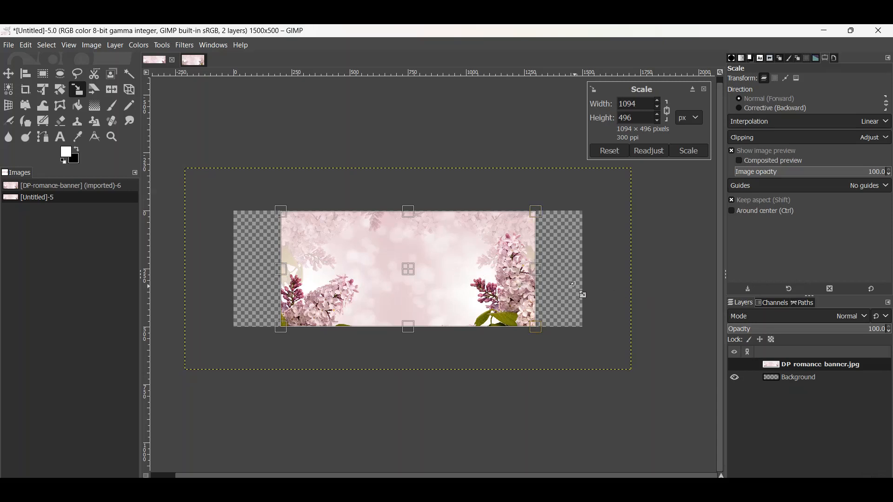
Step: Stretch the banner layer sideways to both canvas edges without keeping aspect, about 1498 × 496 px, turn Keep aspect back on and apply the scaling
{"action": "key", "text": "shift"}
{"action": "left_click_drag", "start_coordinate": [533, 270], "coordinate": [579, 272]}
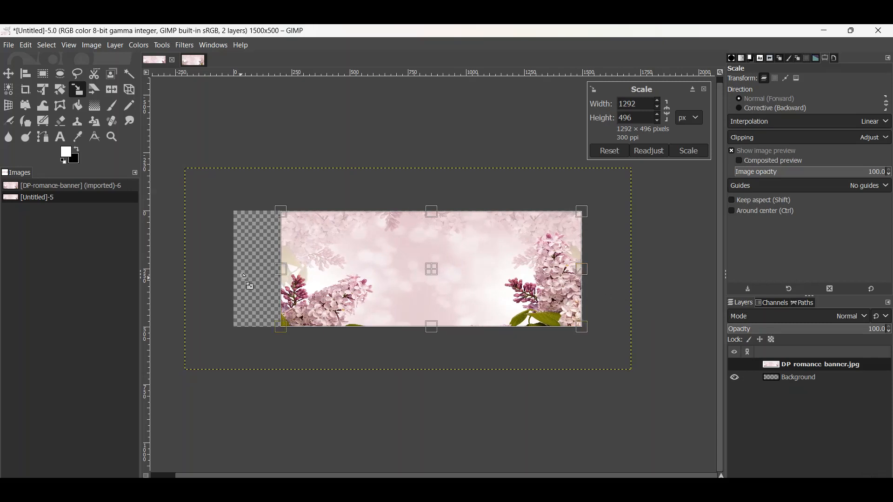
{"action": "left_click_drag", "start_coordinate": [282, 271], "coordinate": [234, 264]}
{"action": "left_click", "coordinate": [778, 200]}
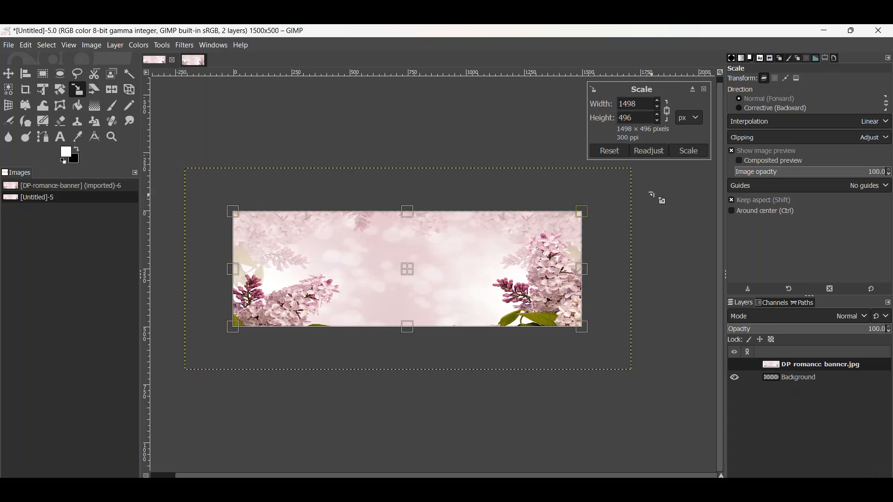
{"action": "left_click", "coordinate": [692, 152]}
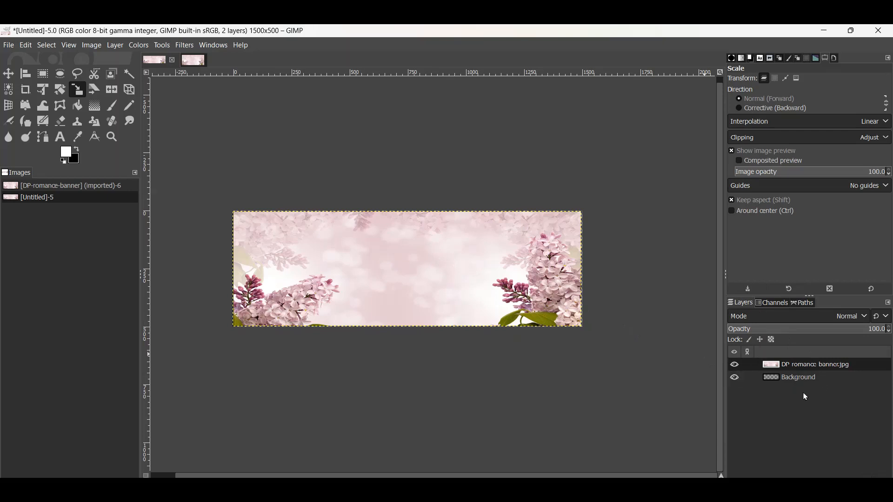
{"action": "left_click", "coordinate": [214, 46]}
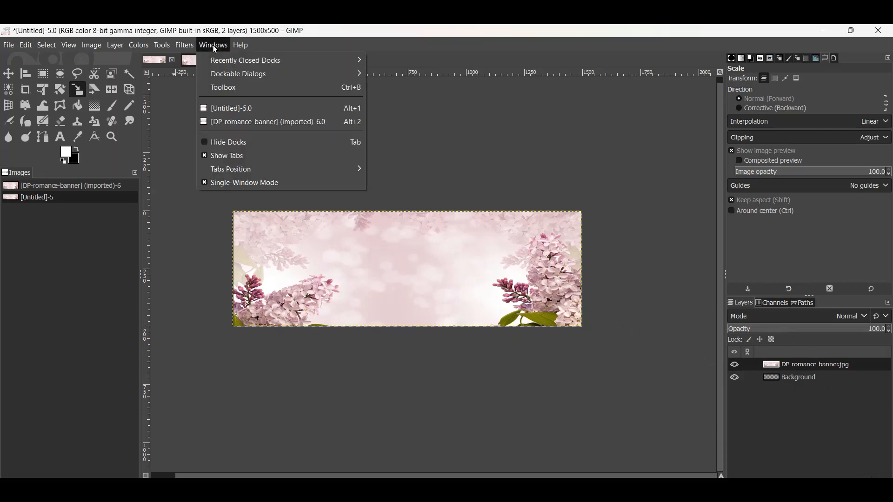
{"action": "mouse_move", "coordinate": [229, 76]}
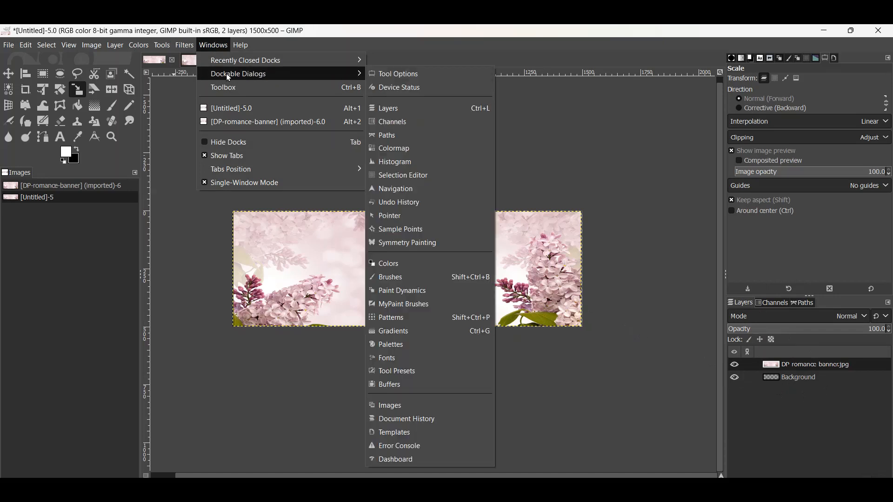
{"action": "mouse_move", "coordinate": [340, 76]}
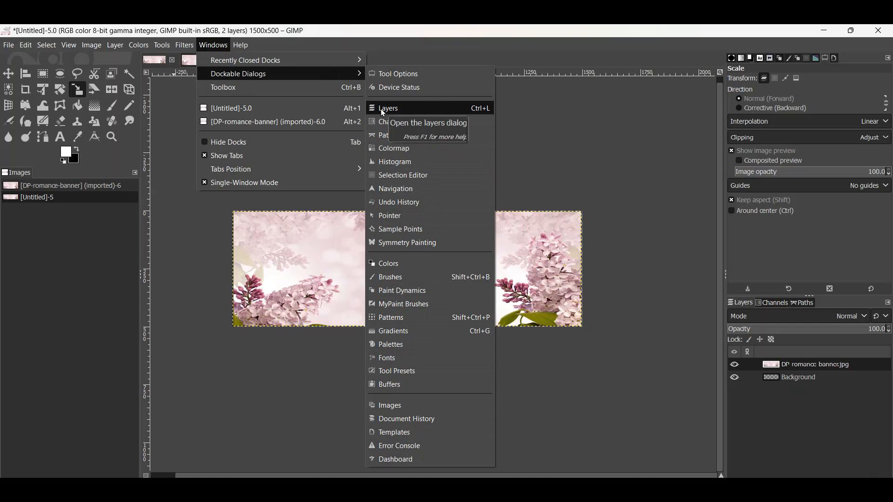
{"action": "left_click", "coordinate": [506, 49]}
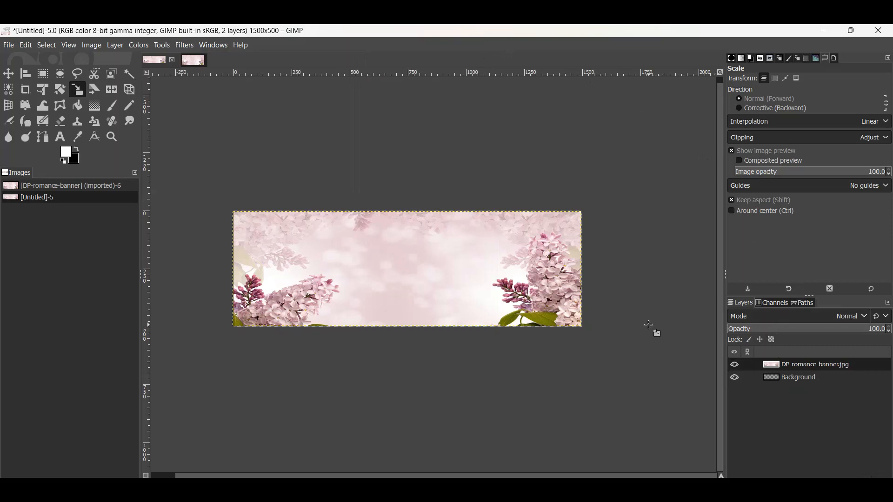
Step: Set the foreground color to the dark burgundy 420526 sampled from the lilac buds at the banner's lower left
{"action": "scroll", "coordinate": [650, 326], "scroll_direction": "up", "scroll_amount": 1, "text": "ctrl"}
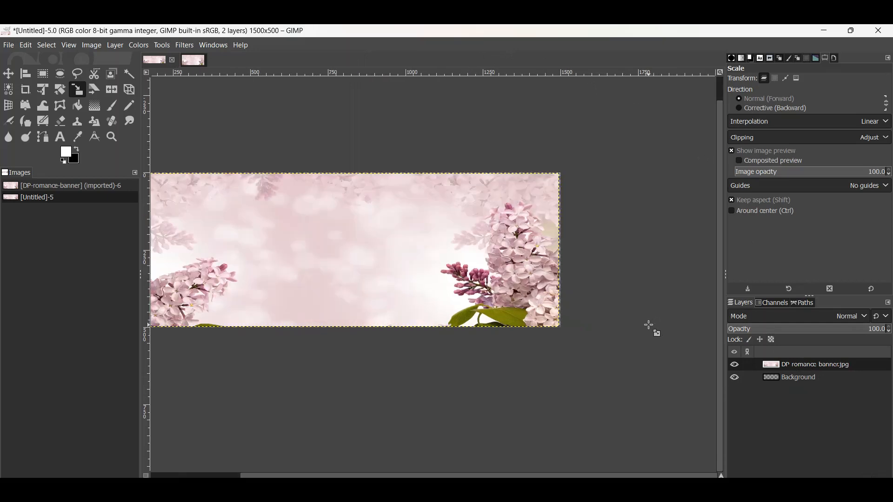
{"action": "scroll", "coordinate": [494, 477], "scroll_direction": "left", "scroll_amount": 3}
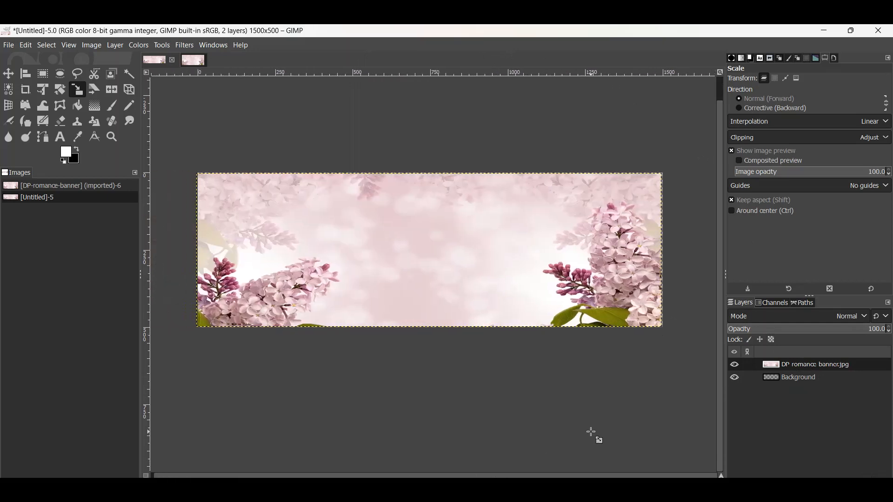
{"action": "scroll", "coordinate": [593, 436], "scroll_direction": "up", "scroll_amount": 1, "text": "ctrl"}
{"action": "scroll", "coordinate": [563, 476], "scroll_direction": "left", "scroll_amount": 3}
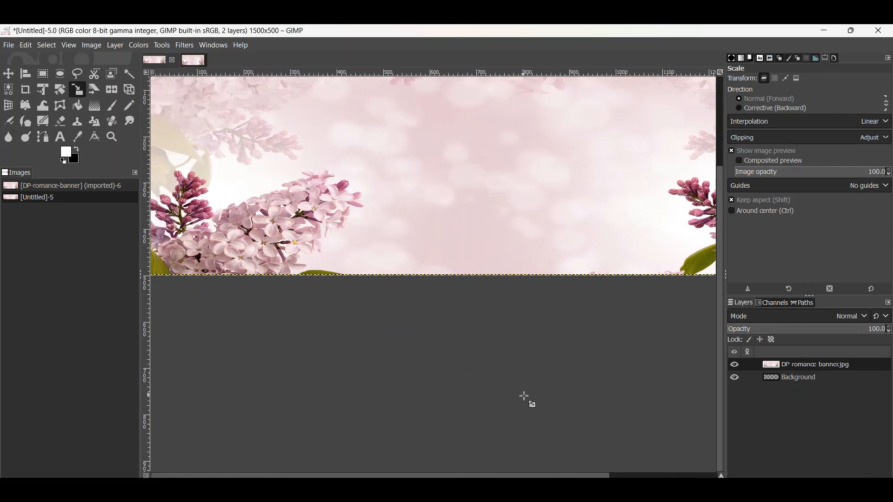
{"action": "scroll", "coordinate": [494, 389], "scroll_direction": "down", "scroll_amount": 1, "text": "ctrl"}
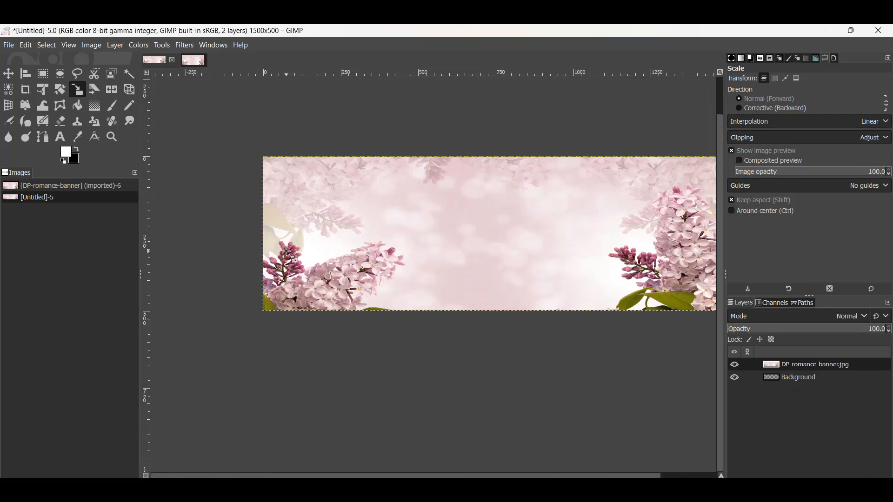
{"action": "left_click", "coordinate": [66, 156]}
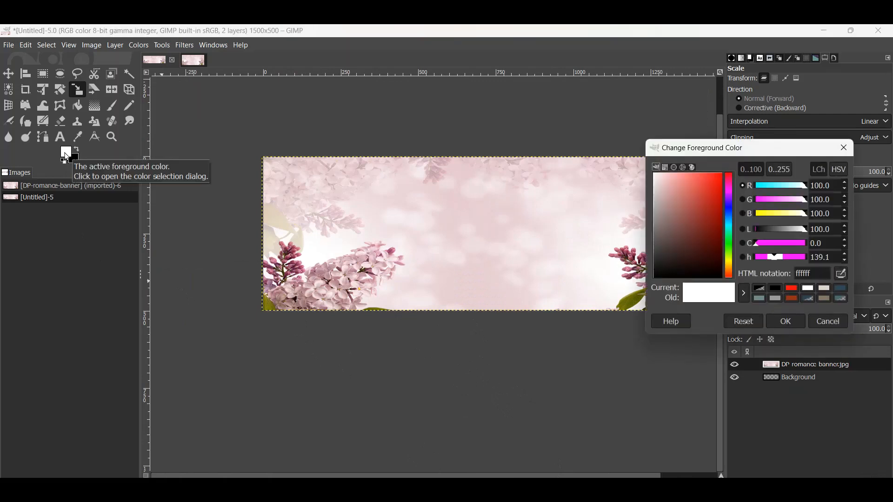
{"action": "left_click", "coordinate": [841, 275]}
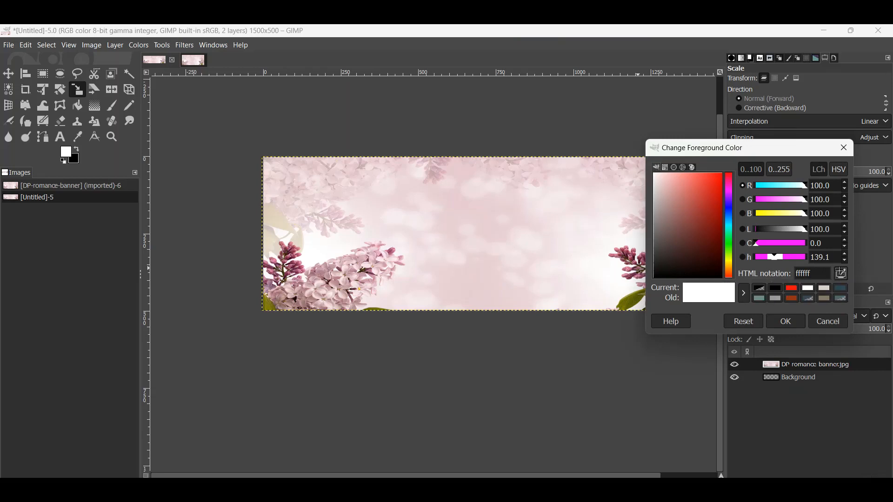
{"action": "left_click", "coordinate": [289, 255]}
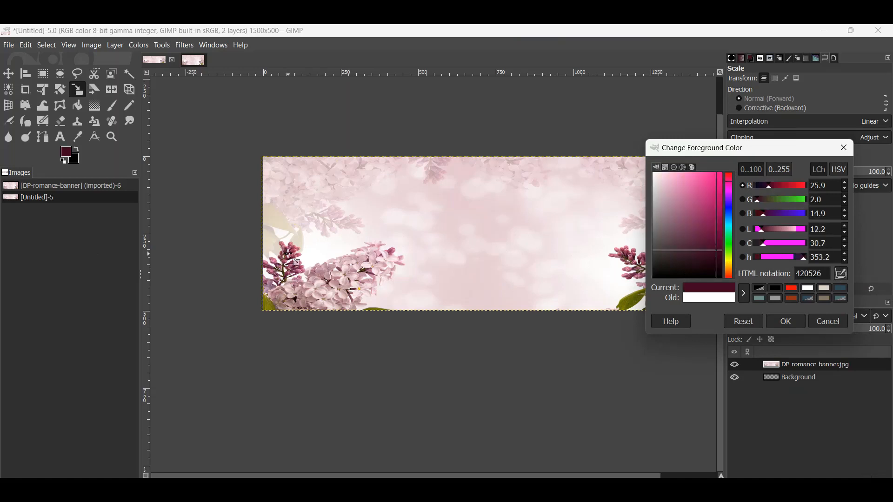
{"action": "left_click", "coordinate": [788, 322]}
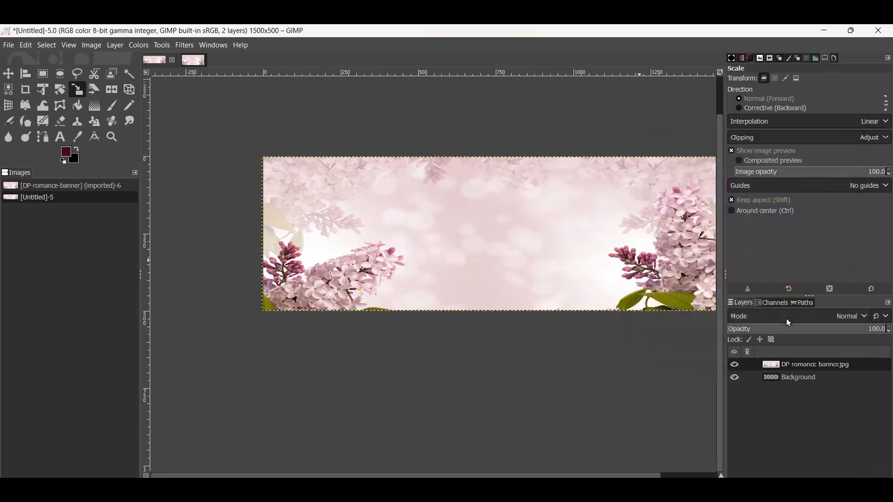
Step: Draw a wide text box across the banner's upper part and enter "July Promotion for Best Selling eBooks"
{"action": "left_click", "coordinate": [61, 138]}
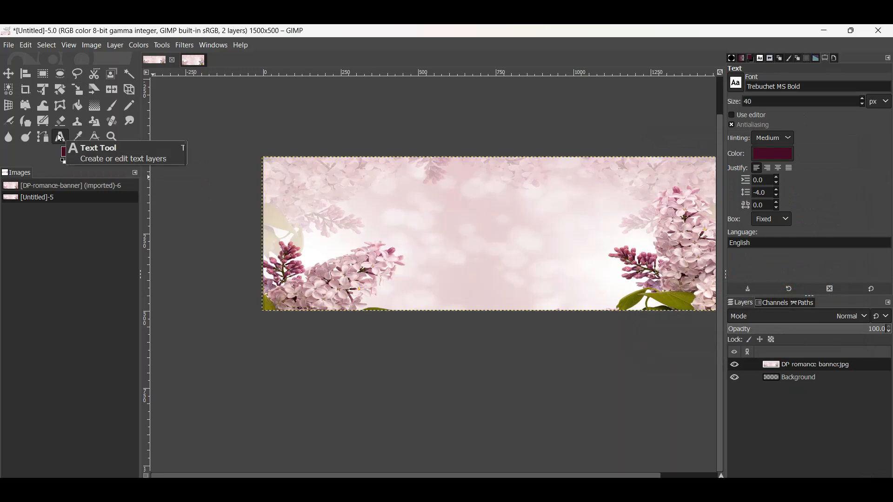
{"action": "left_click_drag", "start_coordinate": [304, 168], "coordinate": [677, 221]}
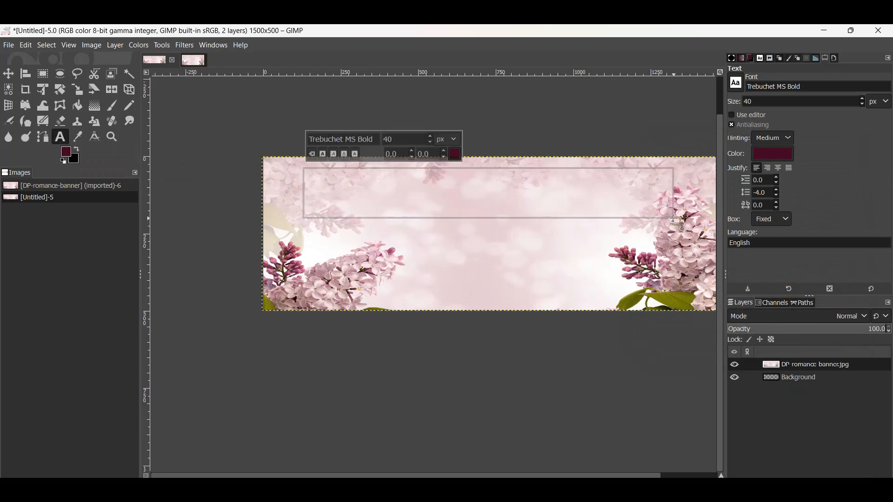
{"action": "left_click", "coordinate": [519, 193]}
{"action": "type", "text": "Ju"}
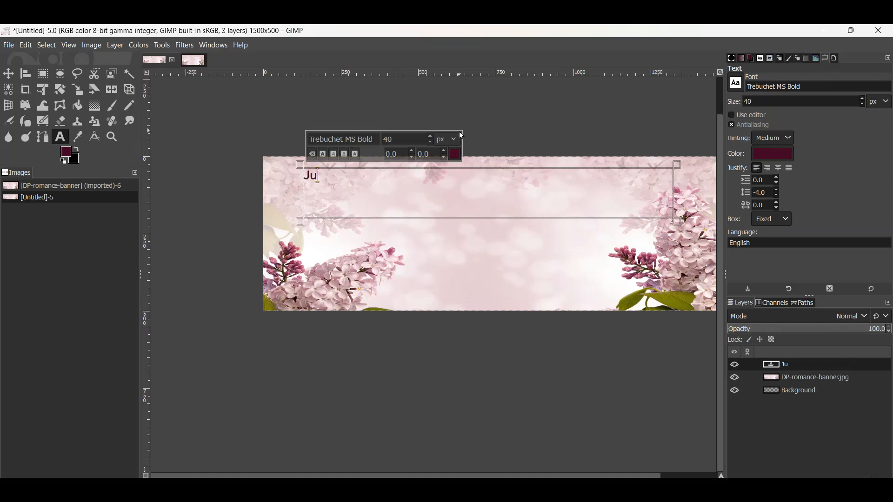
{"action": "type", "text": "ly Promotion for"}
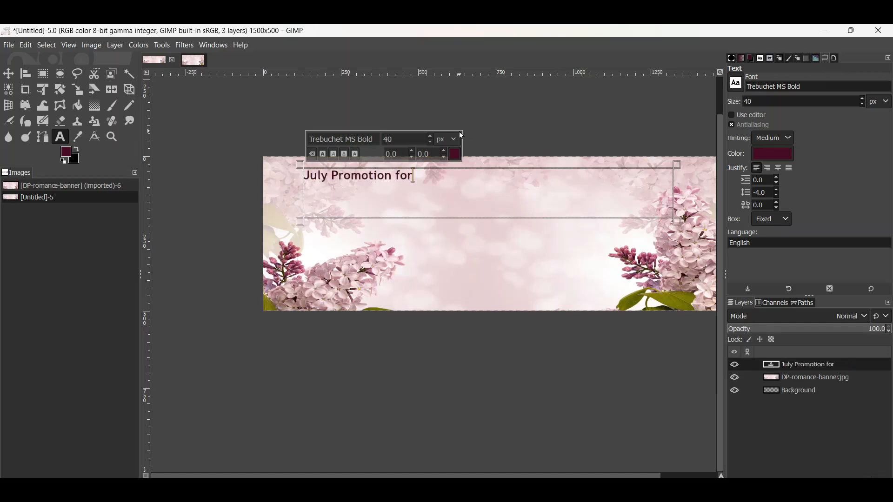
{"action": "type", "text": " Best Sellin"}
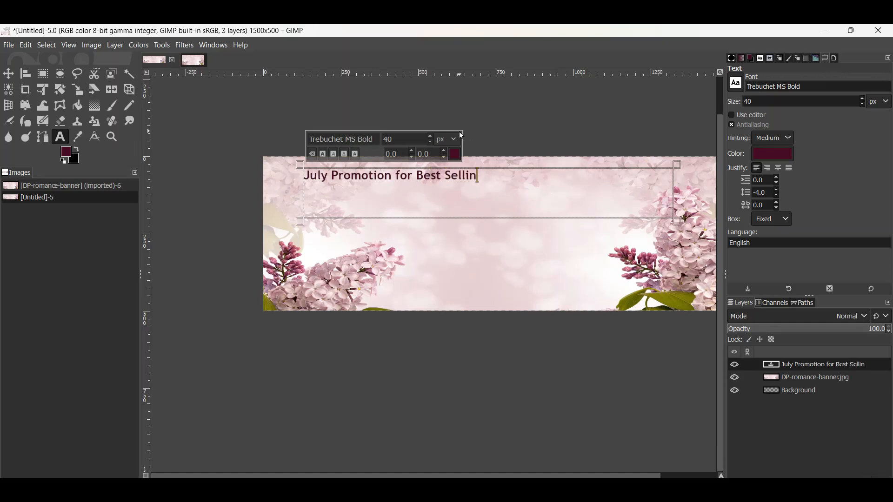
{"action": "type", "text": "g eBooks"}
Step: Add a second line to the headline reading "Stock up now for the Rest of Summer!"
{"action": "key", "text": "Return"}
{"action": "type", "text": "Stock u"}
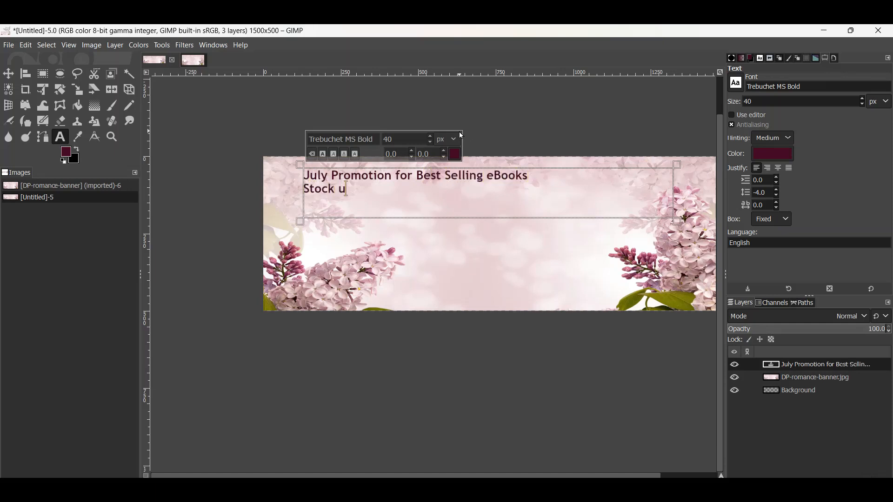
{"action": "type", "text": "p now for the summer!"}
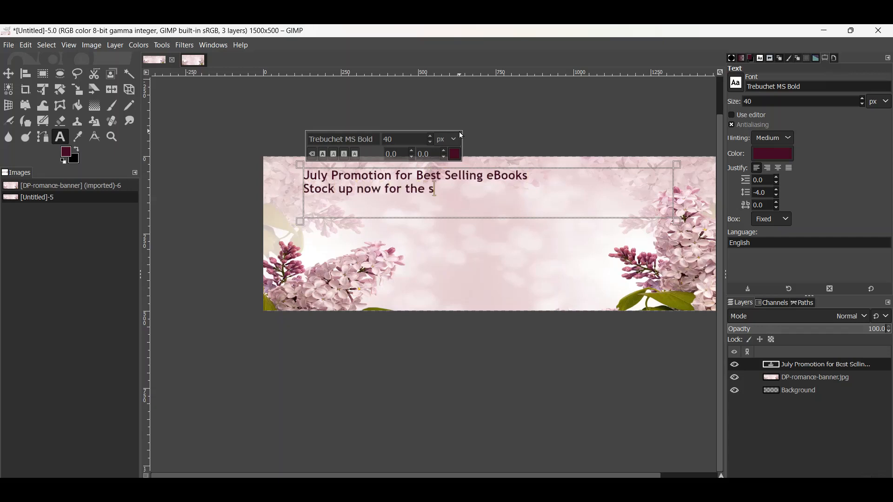
{"action": "key", "text": "BackSpace"}
{"action": "key", "text": "BackSpace"}
{"action": "key", "text": "BackSpace"}
{"action": "key", "text": "BackSpace"}
{"action": "key", "text": "BackSpace"}
{"action": "key", "text": "BackSpace"}
{"action": "key", "text": "BackSpace"}
{"action": "type", "text": "Rest of Summer!"}
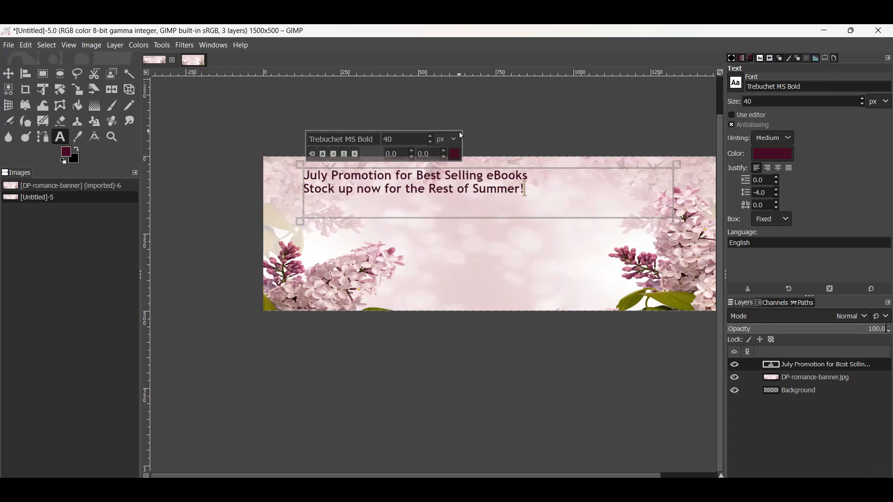
Step: Set the size of both headline lines to 60 px and finish editing the text
{"action": "key", "text": "ctrl+a"}
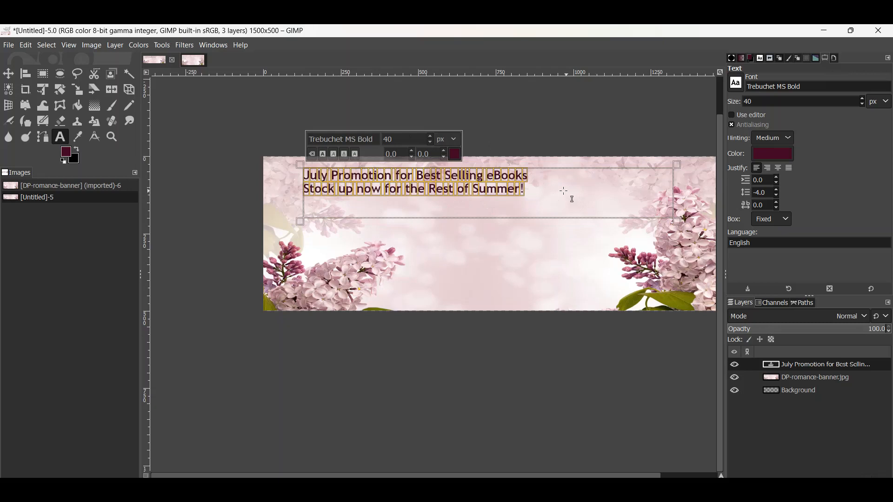
{"action": "left_click_drag", "start_coordinate": [395, 140], "coordinate": [383, 138]}
{"action": "type", "text": "6"}
{"action": "key", "text": "Return"}
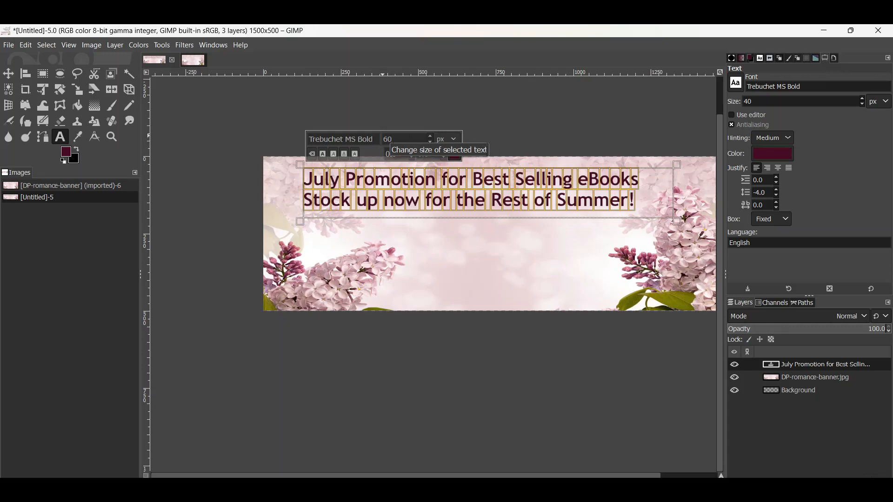
{"action": "left_click", "coordinate": [7, 74]}
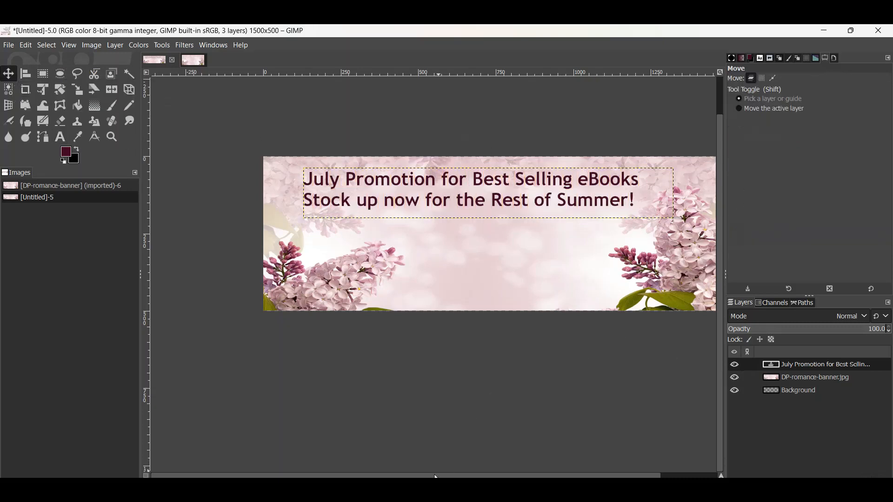
Step: Draw a second text box between the lower flower clusters and enter "July 1st to July 31st"
{"action": "scroll", "coordinate": [441, 477], "scroll_direction": "right", "scroll_amount": 3}
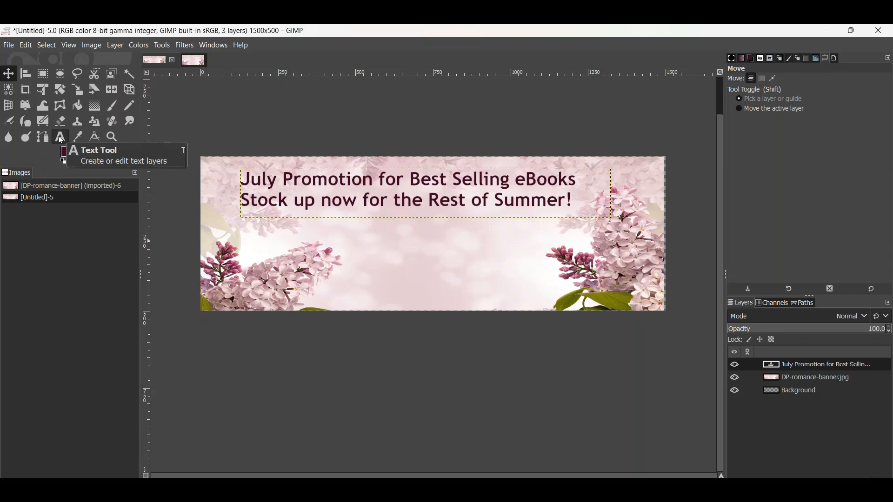
{"action": "left_click", "coordinate": [60, 137]}
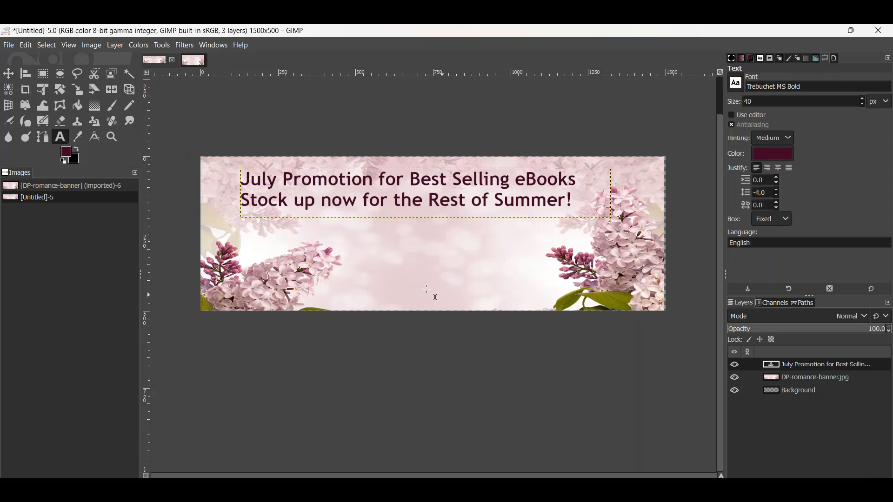
{"action": "left_click_drag", "start_coordinate": [352, 247], "coordinate": [542, 281]}
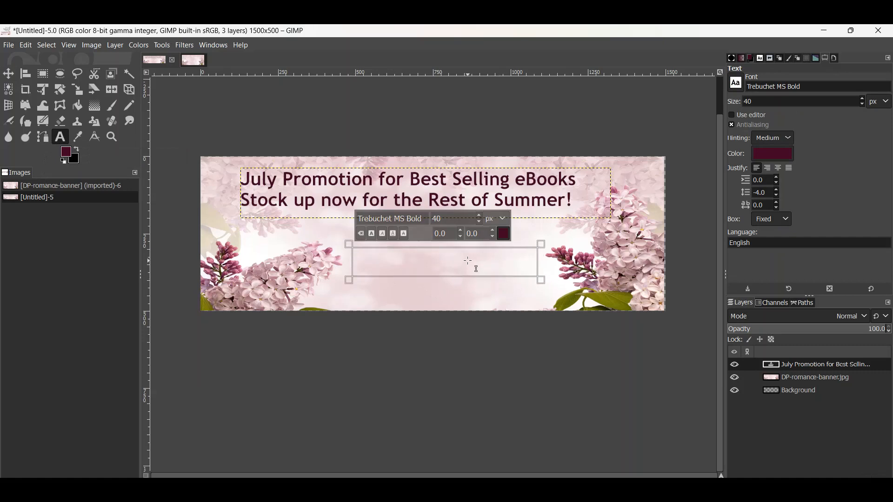
{"action": "type", "text": "July 1st to July 31st"}
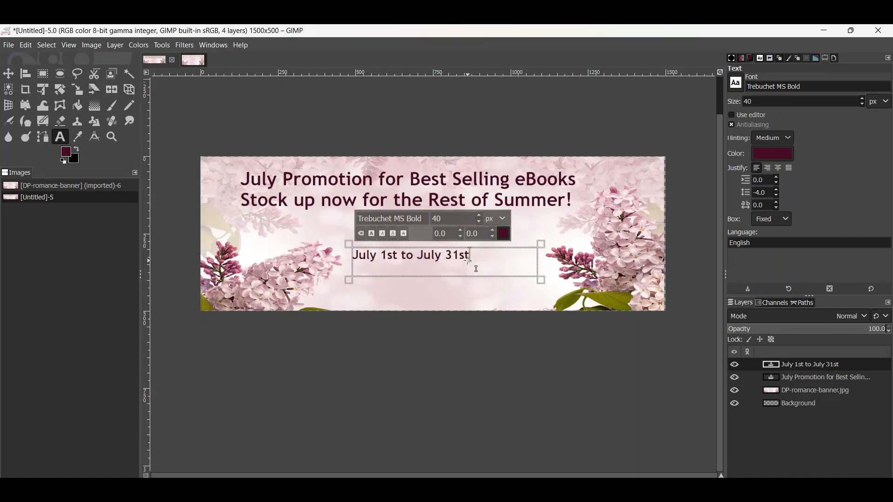
Step: Set the size of the whole date text to 50 px and finish editing it
{"action": "left_click_drag", "start_coordinate": [486, 259], "coordinate": [354, 263]}
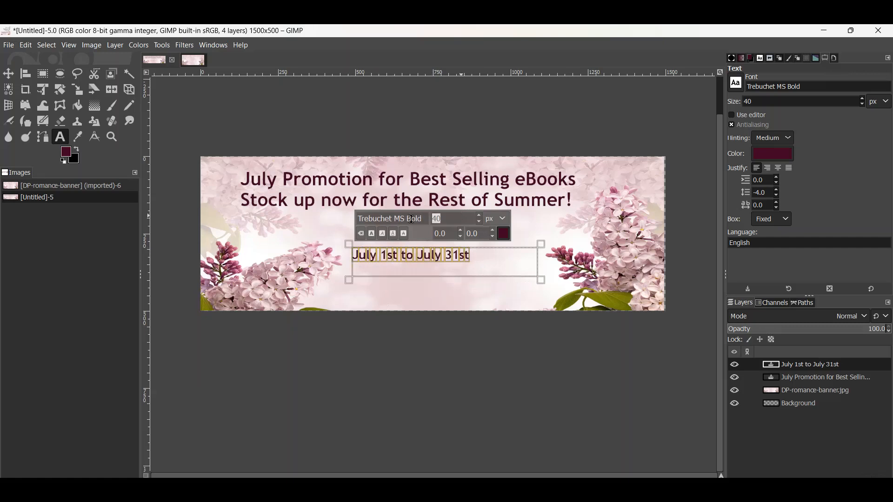
{"action": "type", "text": "50"}
{"action": "key", "text": "Return"}
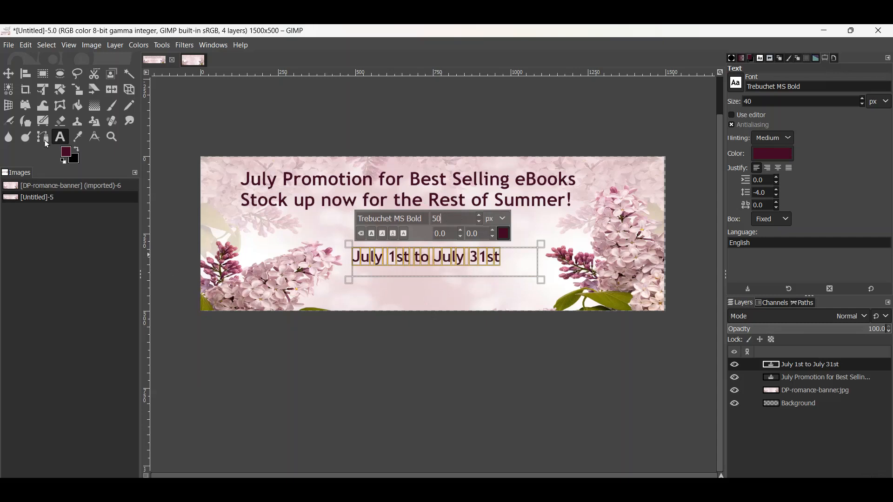
{"action": "left_click", "coordinate": [9, 74]}
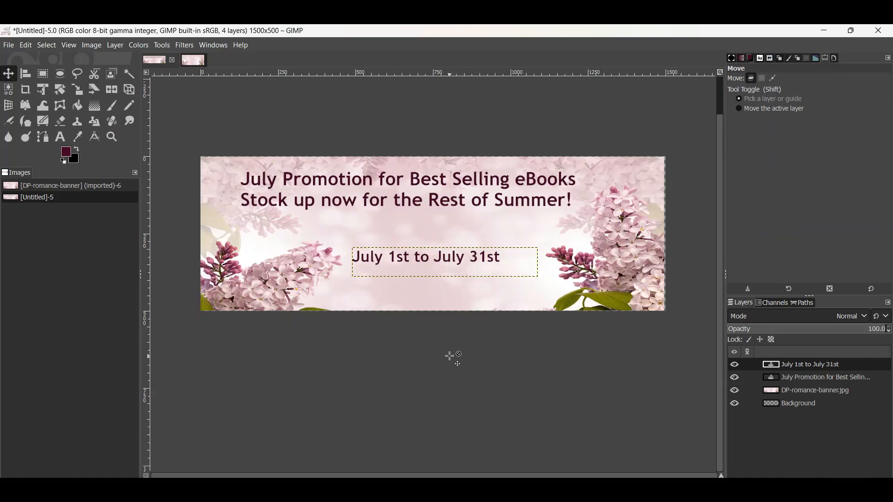
Step: Center the headline and the date text horizontally relative to the active layer, with Background as the active layer
{"action": "left_click", "coordinate": [805, 404]}
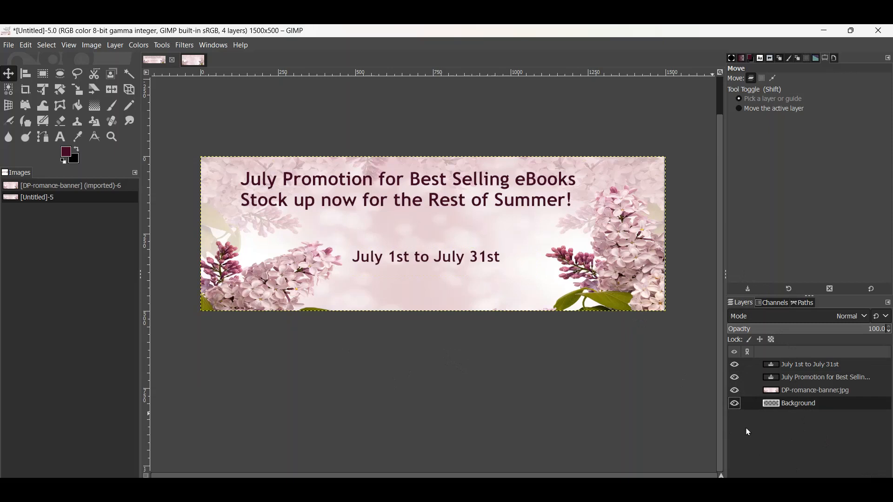
{"action": "left_click", "coordinate": [26, 75]}
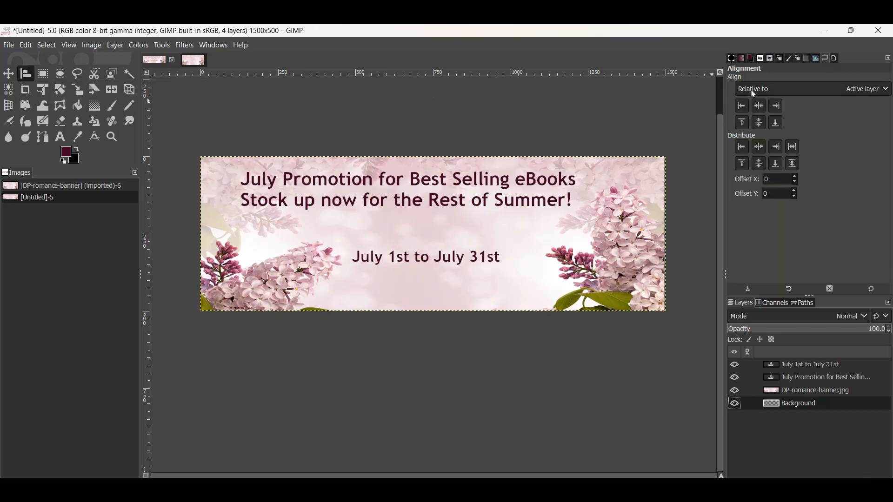
{"action": "left_click", "coordinate": [888, 91]}
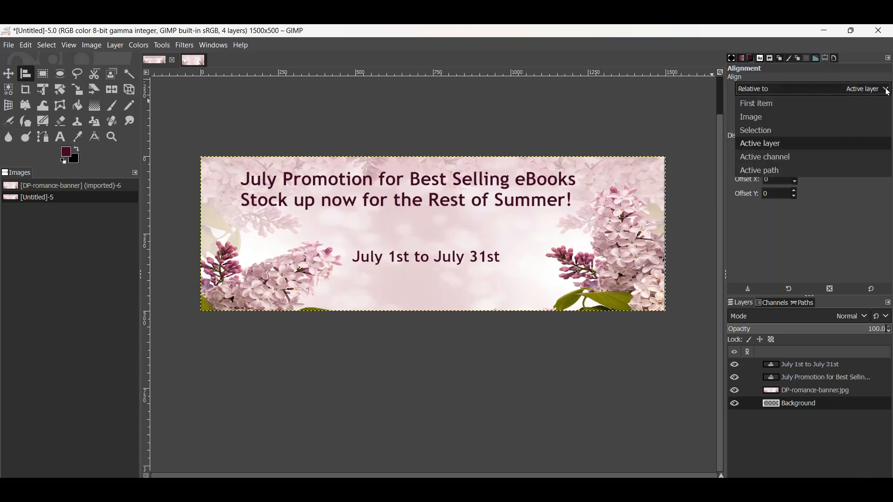
{"action": "left_click", "coordinate": [817, 143]}
{"action": "left_click", "coordinate": [846, 403]}
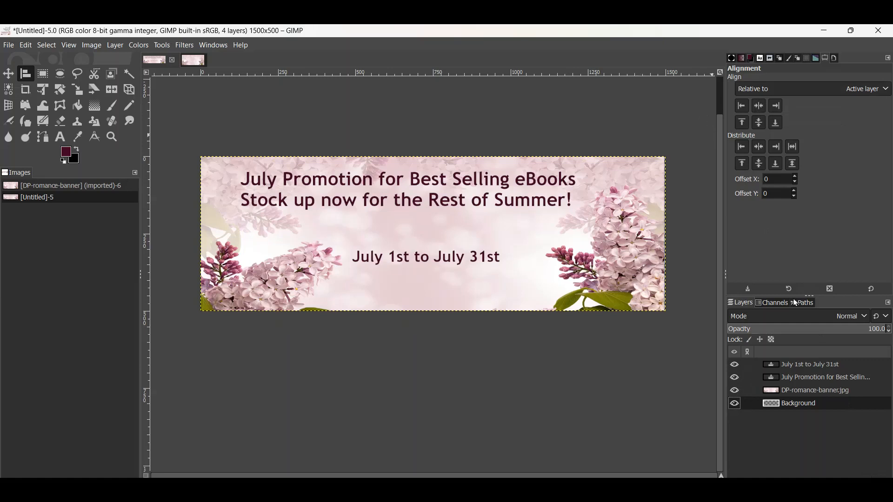
{"action": "left_click", "coordinate": [330, 180]}
{"action": "left_click", "coordinate": [761, 107]}
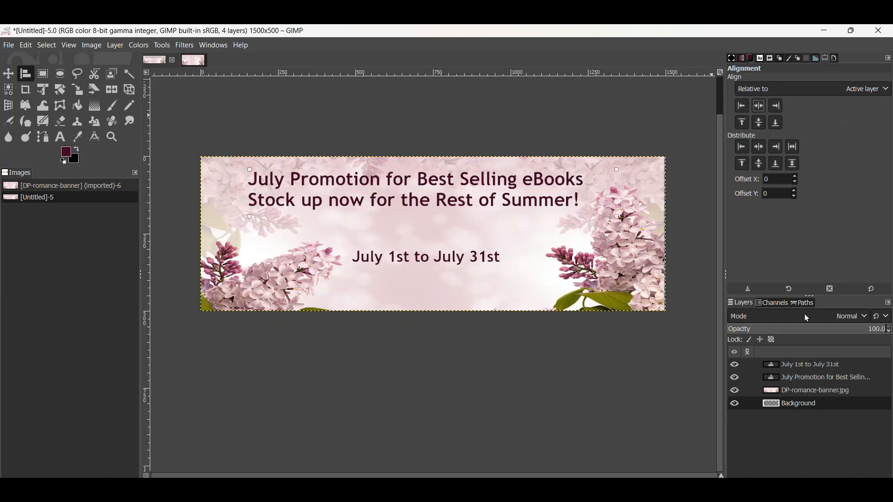
{"action": "left_click", "coordinate": [411, 255]}
{"action": "left_click", "coordinate": [759, 107]}
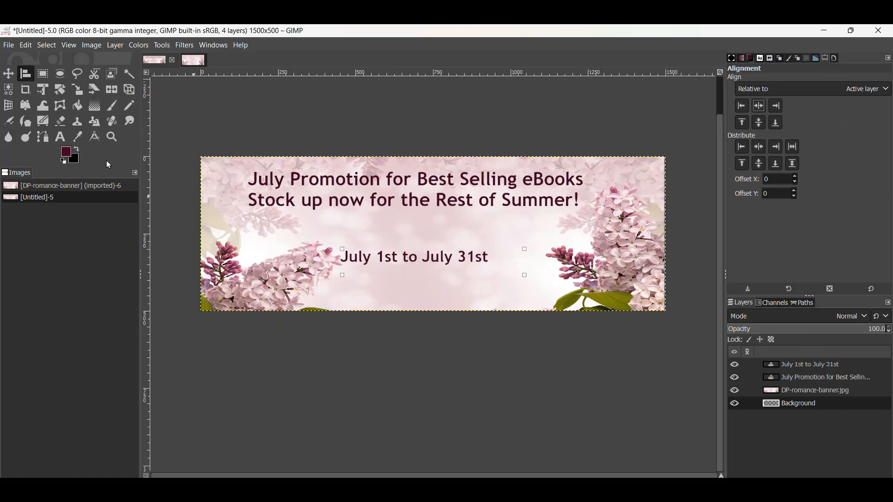
Step: Move the "July 1st to July 31st" text layer about 40 px to the right
{"action": "left_click", "coordinate": [13, 77]}
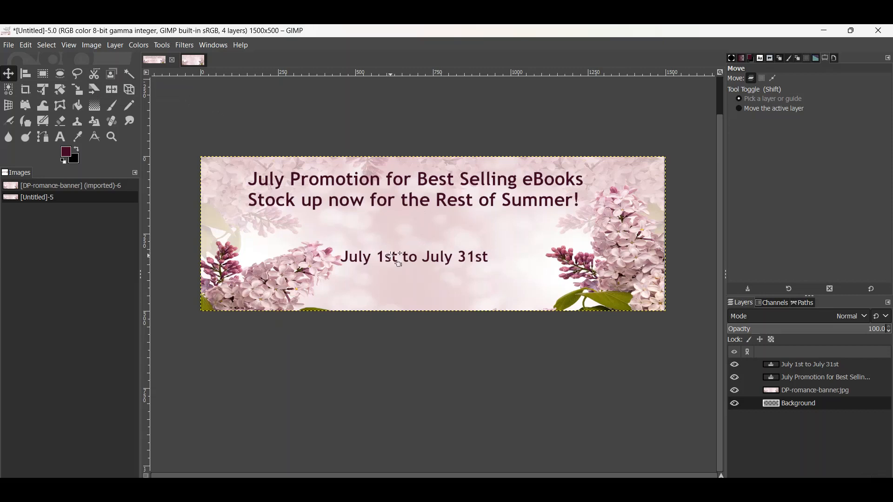
{"action": "left_click", "coordinate": [814, 367]}
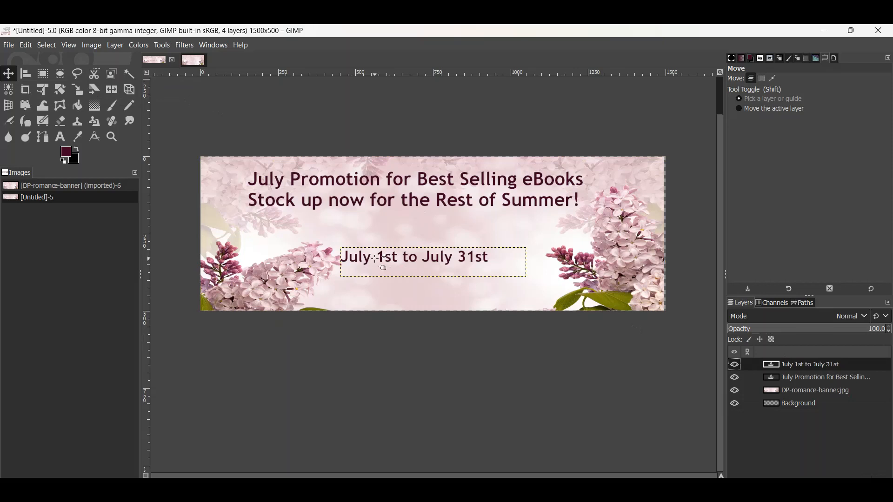
{"action": "left_click_drag", "start_coordinate": [377, 258], "coordinate": [389, 258]}
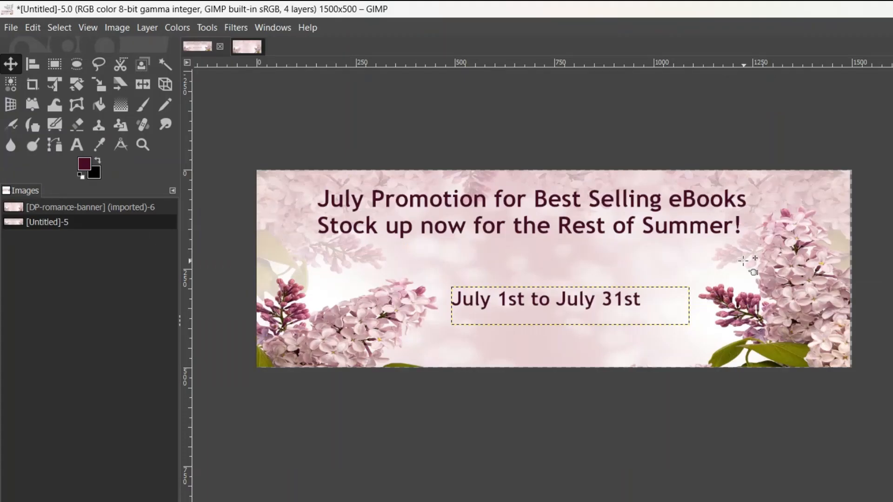
{"action": "left_click", "coordinate": [8, 29]}
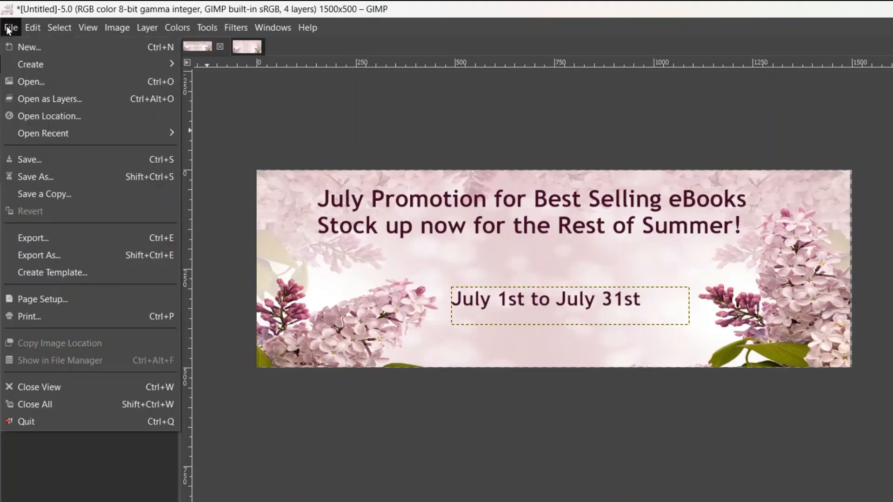
{"action": "left_click", "coordinate": [32, 176]}
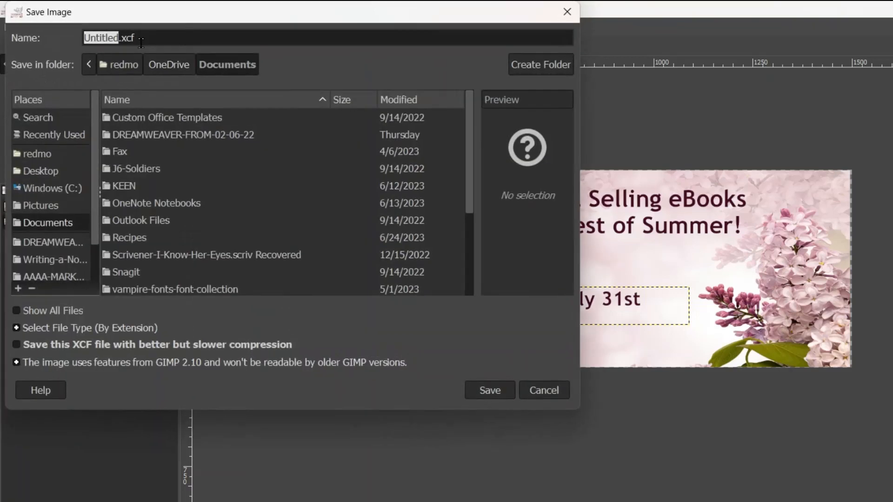
{"action": "left_click_drag", "start_coordinate": [122, 40], "coordinate": [139, 42]}
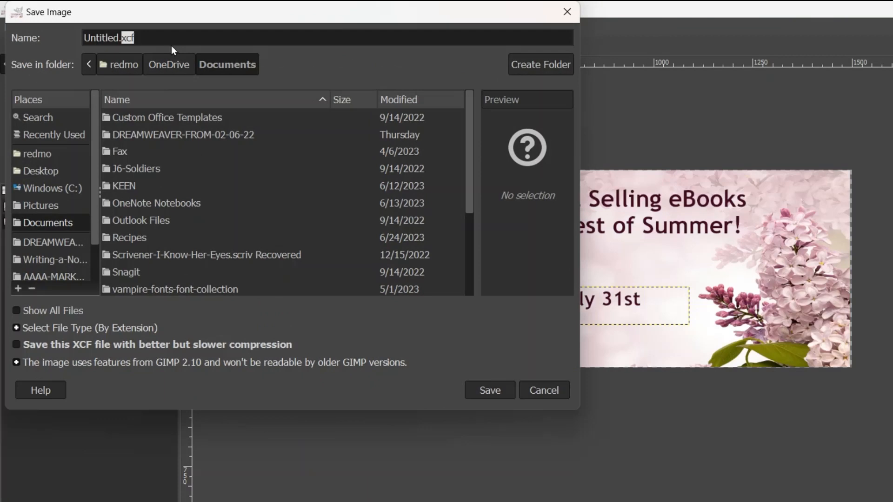
{"action": "type", "text": "jpg"}
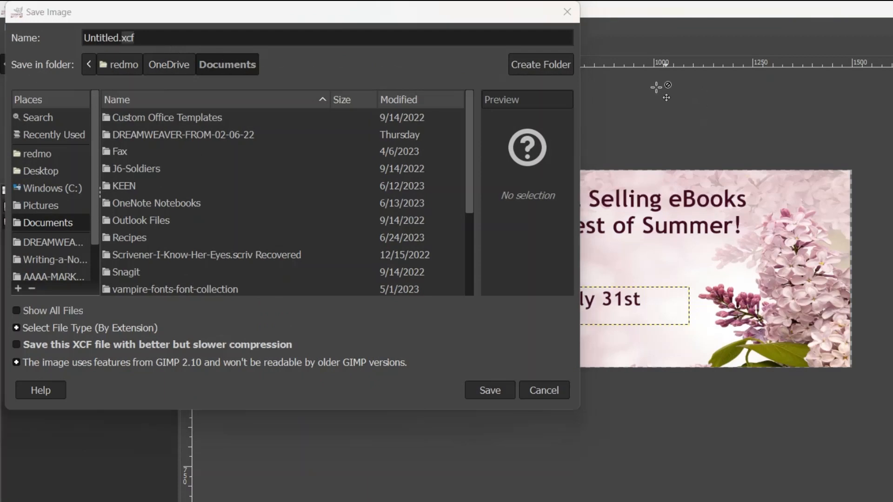
{"action": "left_click", "coordinate": [567, 11]}
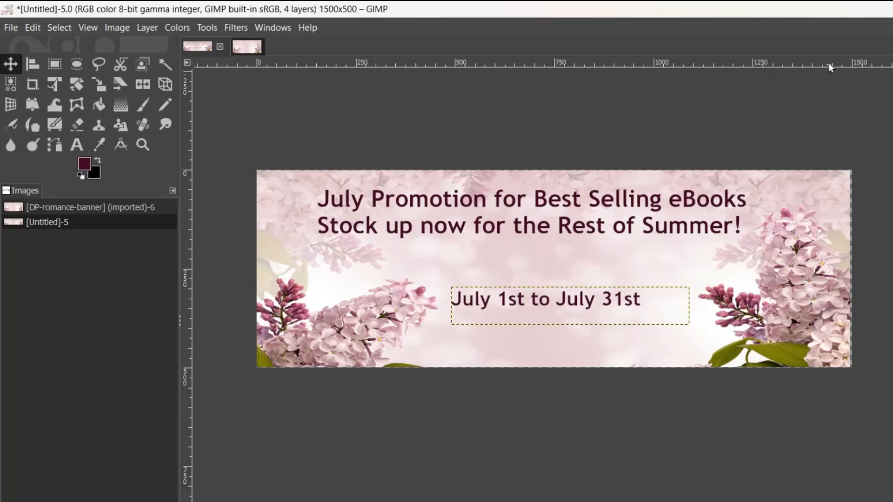
Step: Export the banner to the Desktop as Romance-Book-Banner-July.png with the default PNG options
{"action": "left_click", "coordinate": [11, 28]}
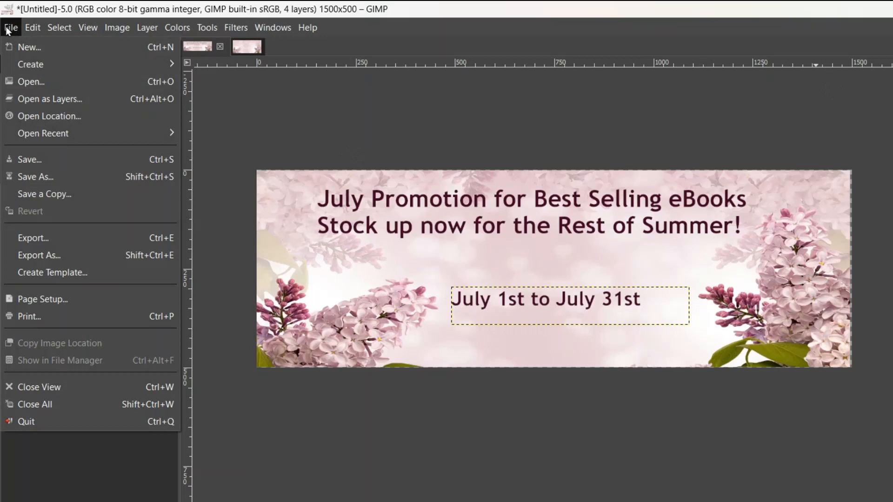
{"action": "left_click", "coordinate": [58, 259]}
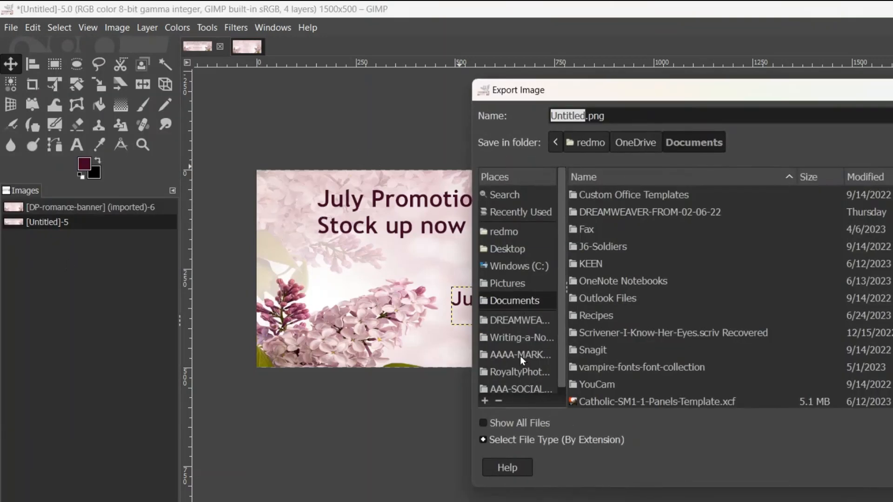
{"action": "left_click", "coordinate": [504, 249]}
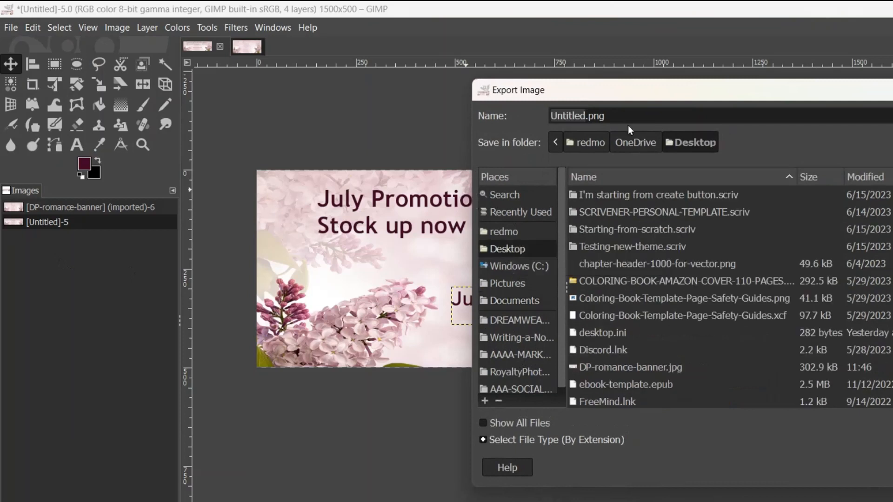
{"action": "left_click", "coordinate": [586, 112]}
{"action": "key", "text": "BackSpace"}
{"action": "key", "text": "BackSpace"}
{"action": "key", "text": "BackSpace"}
{"action": "key", "text": "BackSpace"}
{"action": "key", "text": "BackSpace"}
{"action": "key", "text": "BackSpace"}
{"action": "key", "text": "BackSpace"}
{"action": "key", "text": "BackSpace"}
{"action": "type", "text": "Romance-Book-Banner-July"}
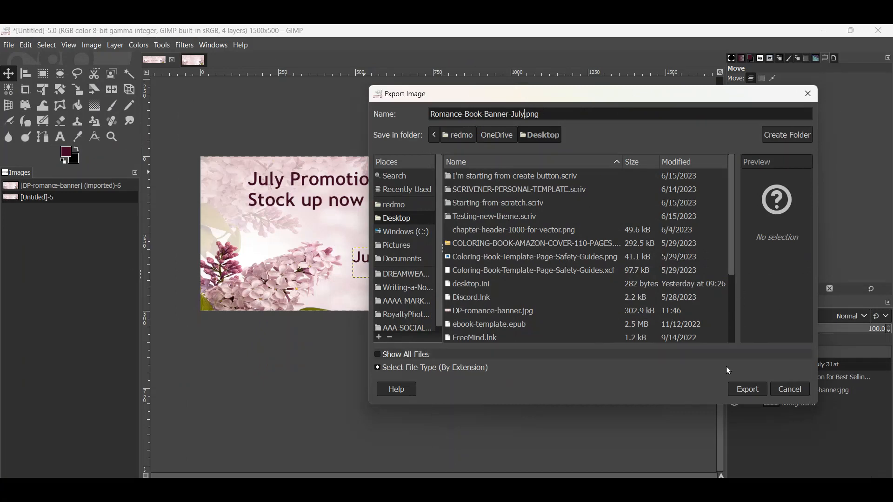
{"action": "left_click", "coordinate": [746, 390]}
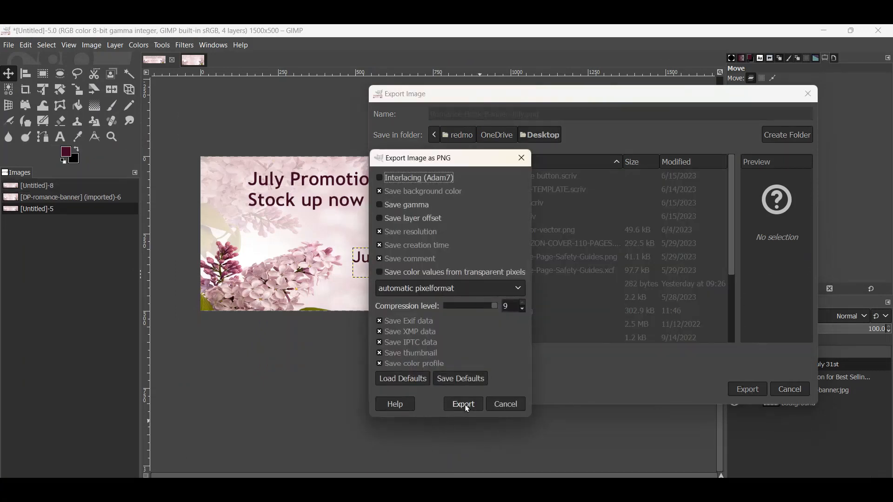
{"action": "left_click", "coordinate": [465, 405]}
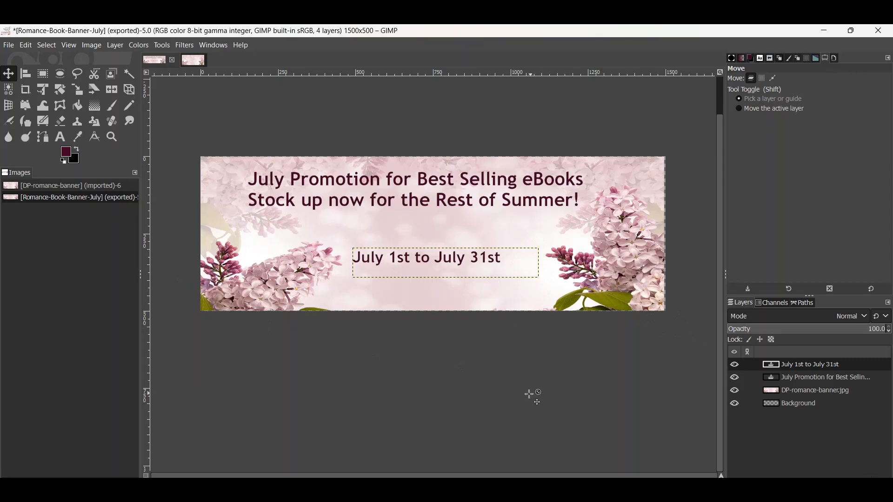
Step: Create a new image template from the banner, named "Bookfunnel-Header-2"
{"action": "left_click", "coordinate": [9, 46]}
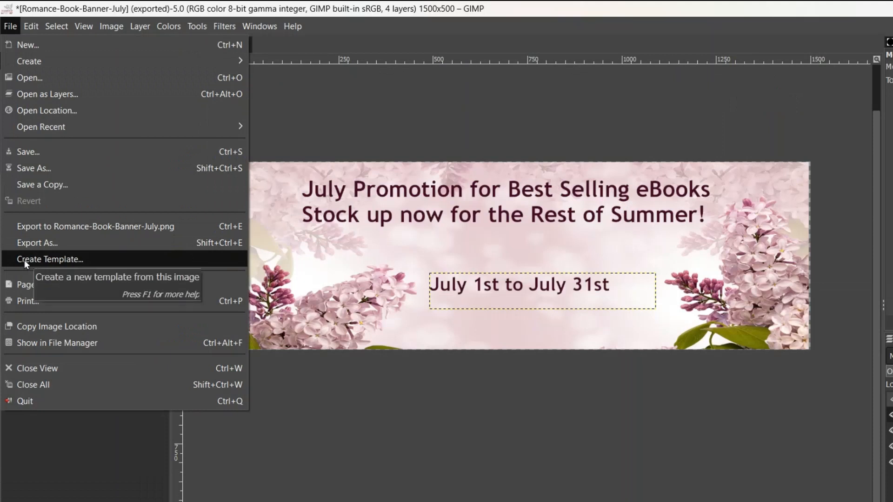
{"action": "left_click", "coordinate": [24, 260]}
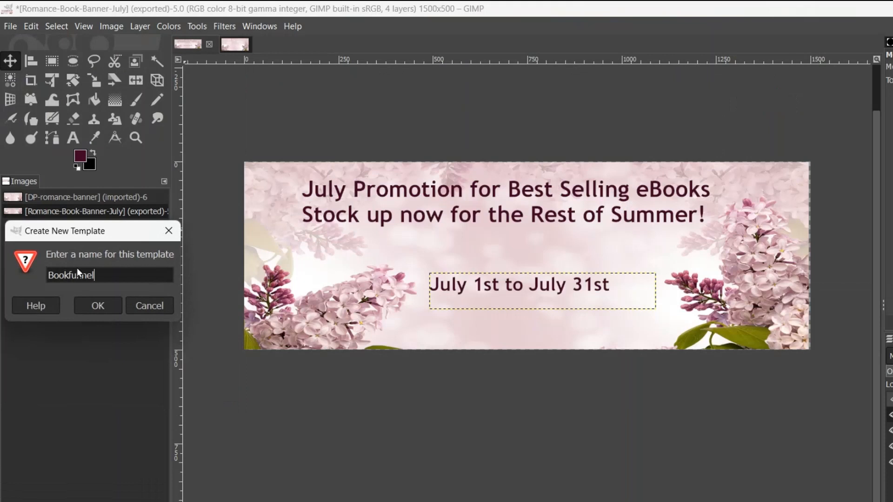
{"action": "type", "text": "Bookfunnel-Header-2"}
{"action": "left_click", "coordinate": [100, 305]}
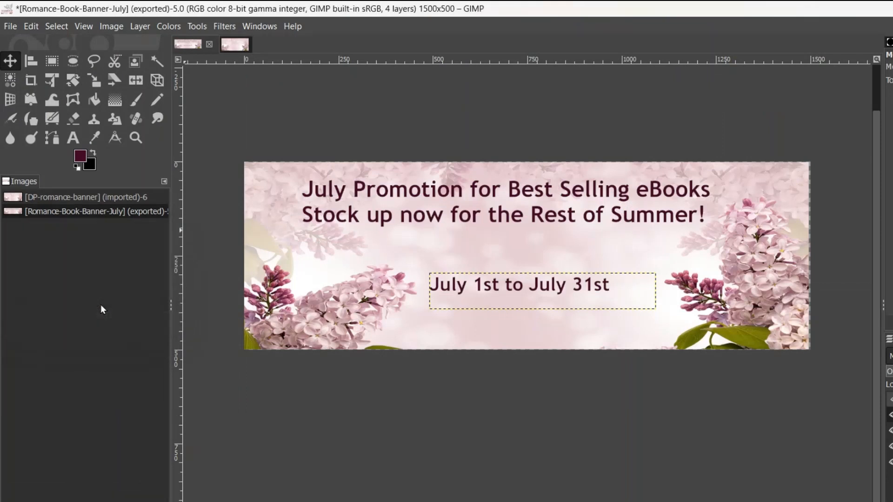
Step: Close the exported banner without saving its changes, and close the imported DP-romance-banner image
{"action": "left_click", "coordinate": [210, 44]}
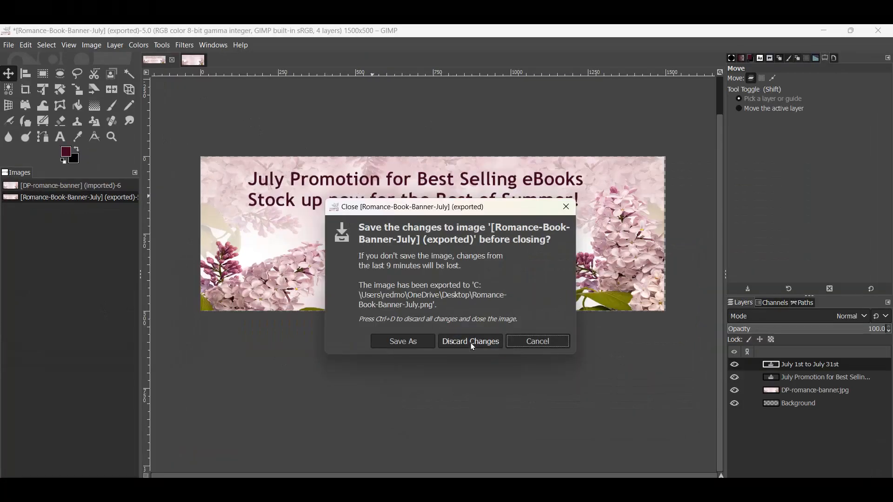
{"action": "left_click", "coordinate": [471, 343]}
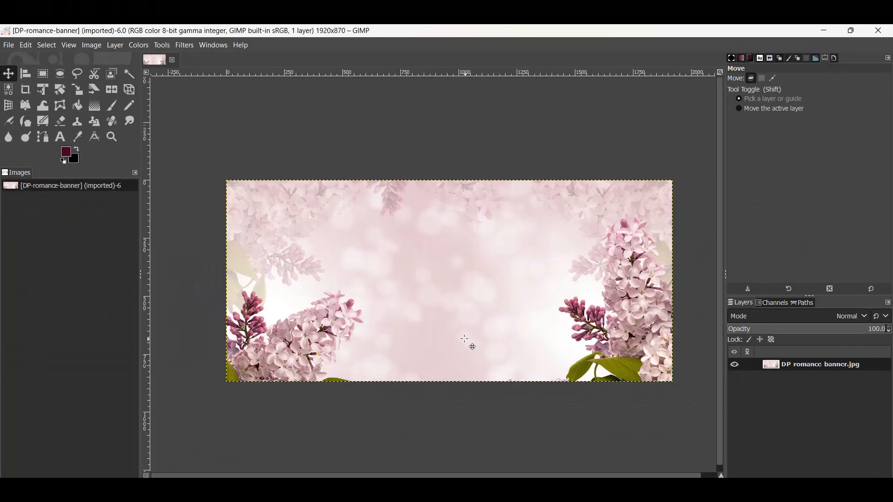
{"action": "left_click", "coordinate": [173, 61]}
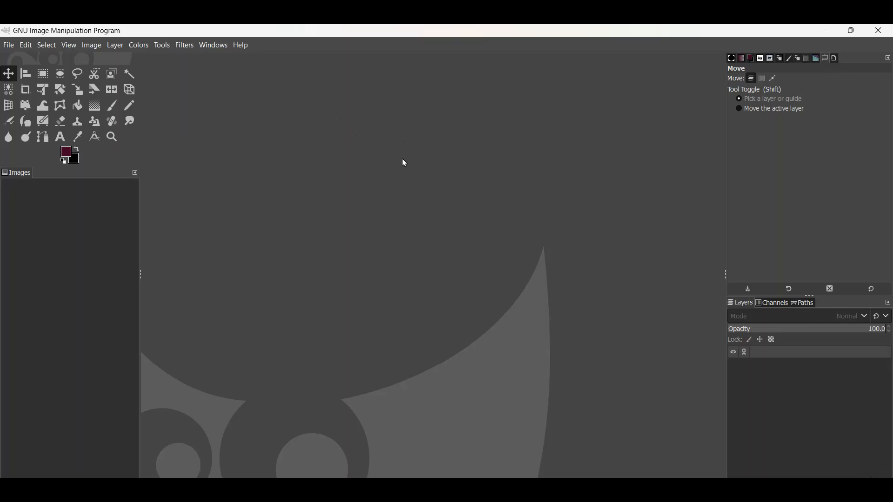
Step: Create a new image from the Bookfunnel-Header-2 template
{"action": "left_click", "coordinate": [10, 47]}
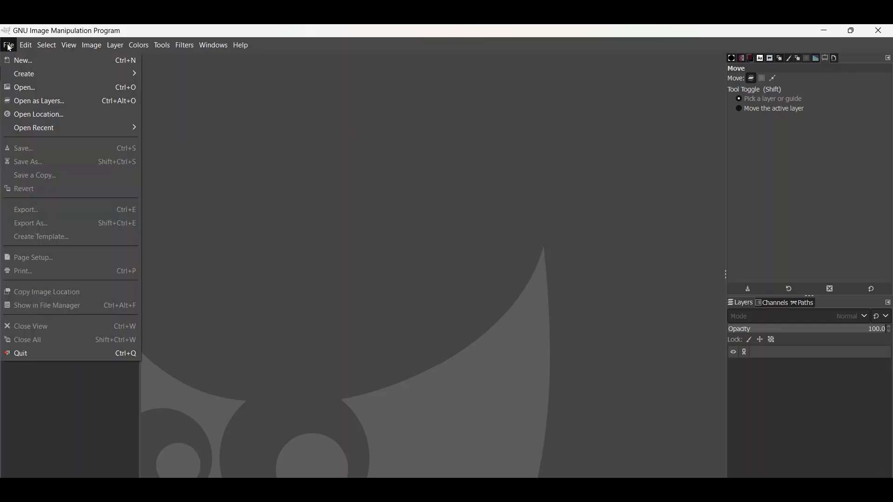
{"action": "left_click", "coordinate": [19, 60]}
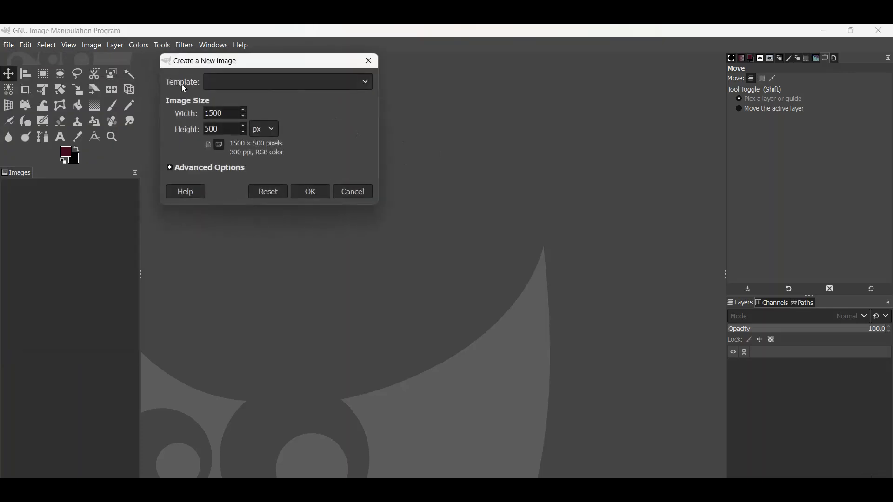
{"action": "left_click", "coordinate": [366, 83]}
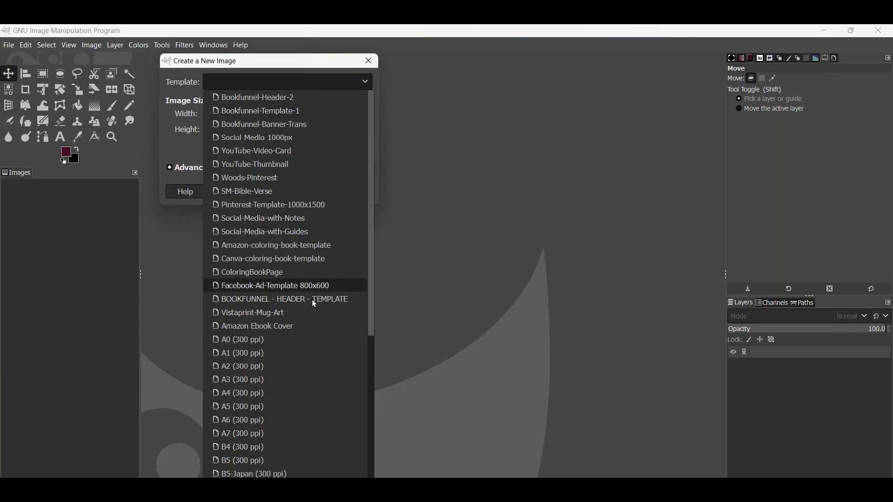
{"action": "left_click", "coordinate": [271, 100]}
{"action": "left_click", "coordinate": [308, 191]}
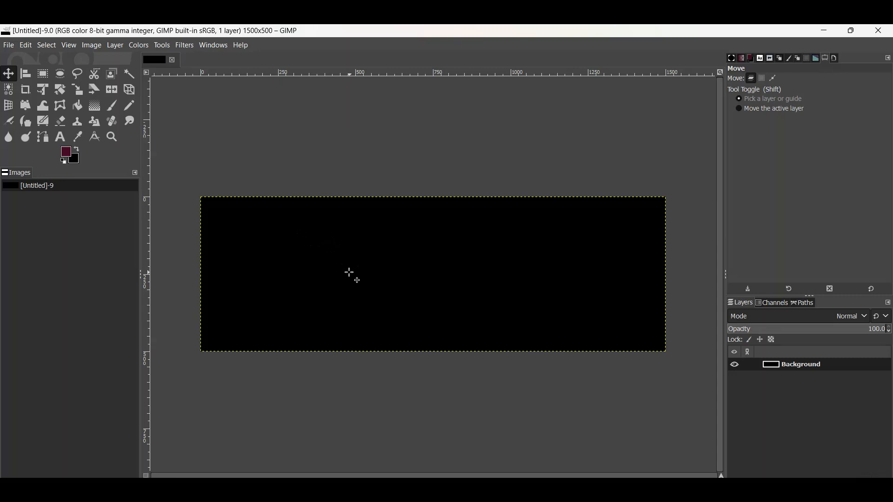
Step: Add an alpha channel to the Background layer and delete its black fill to make it transparent
{"action": "right_click", "coordinate": [787, 368]}
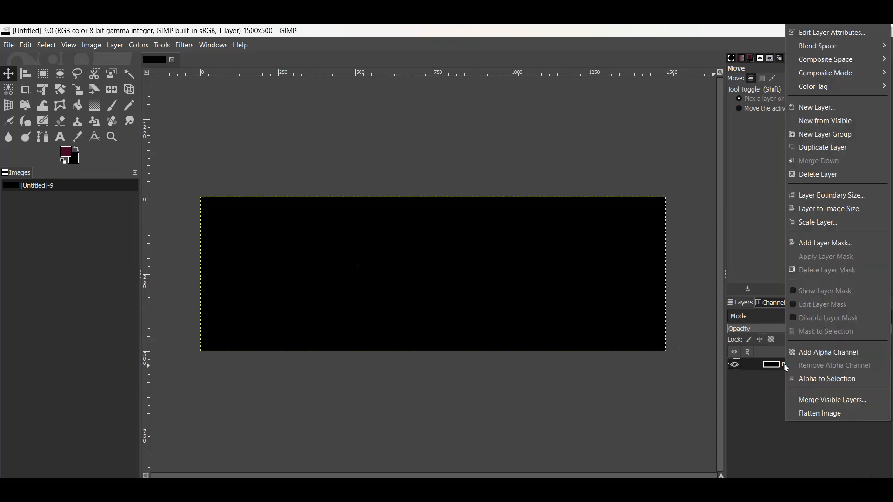
{"action": "left_click", "coordinate": [815, 352]}
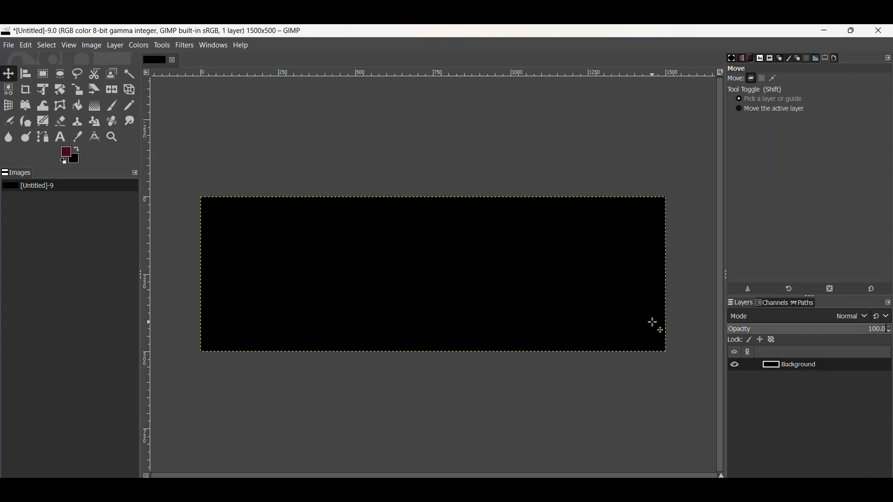
{"action": "key", "text": "Delete"}
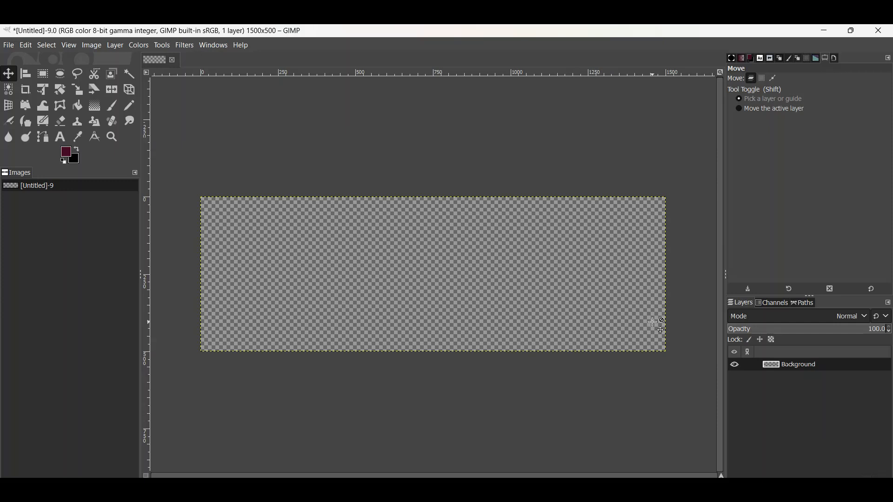